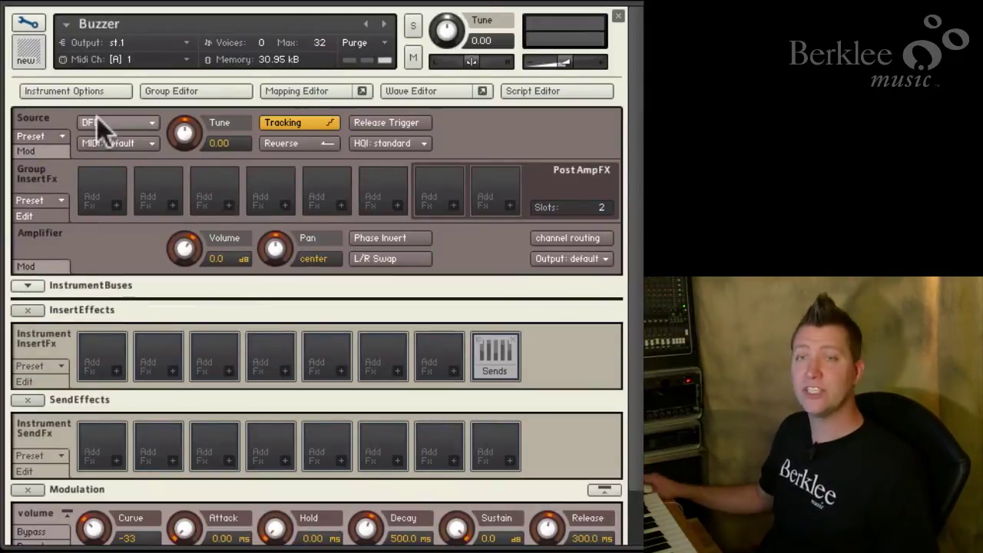
Switch the instrument's source mode to sampler and set its HQI quality to perfect.
click(97, 116)
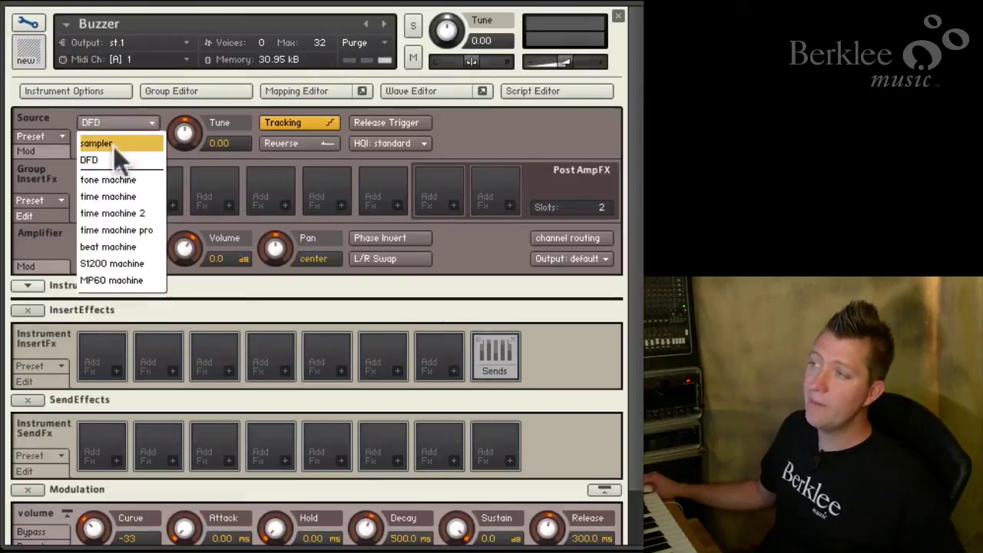
click(114, 144)
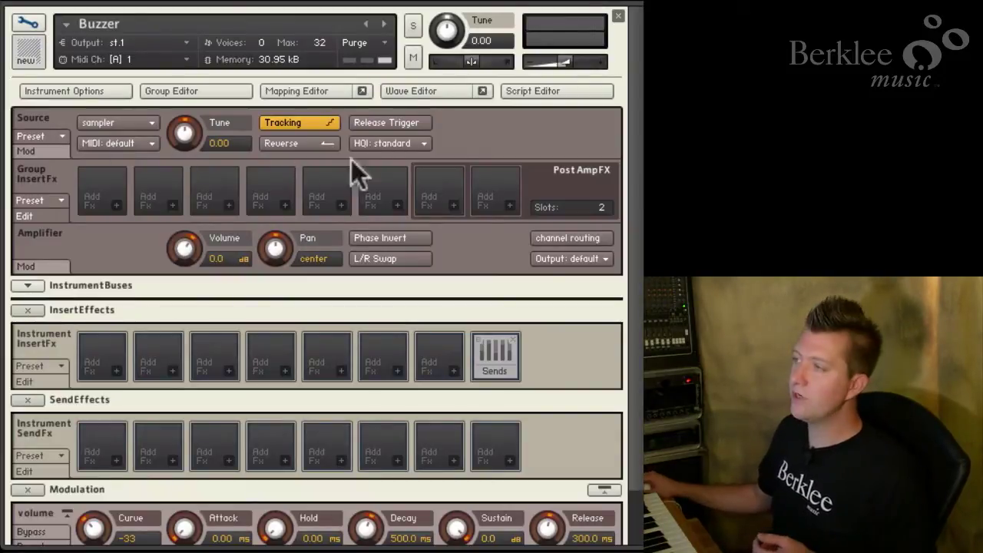
click(395, 143)
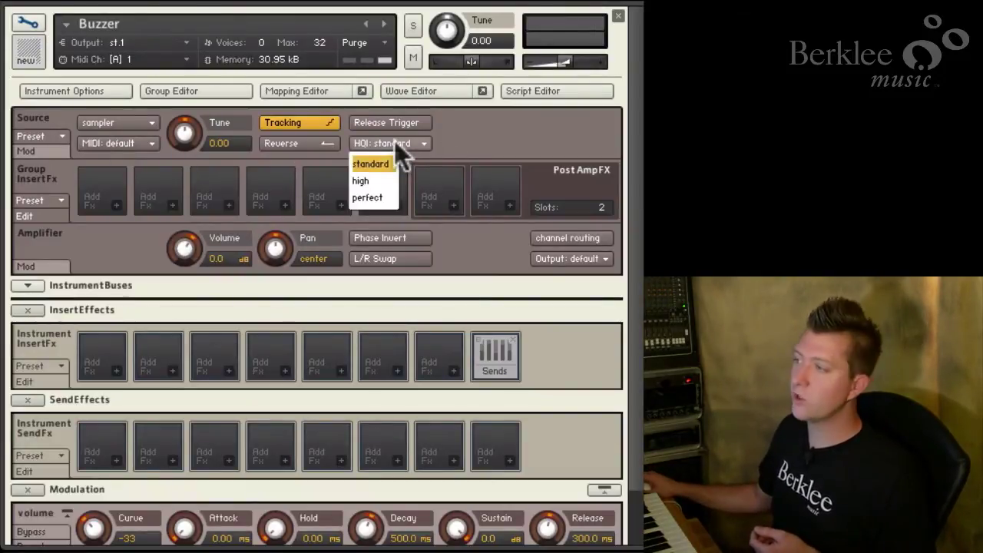
click(380, 197)
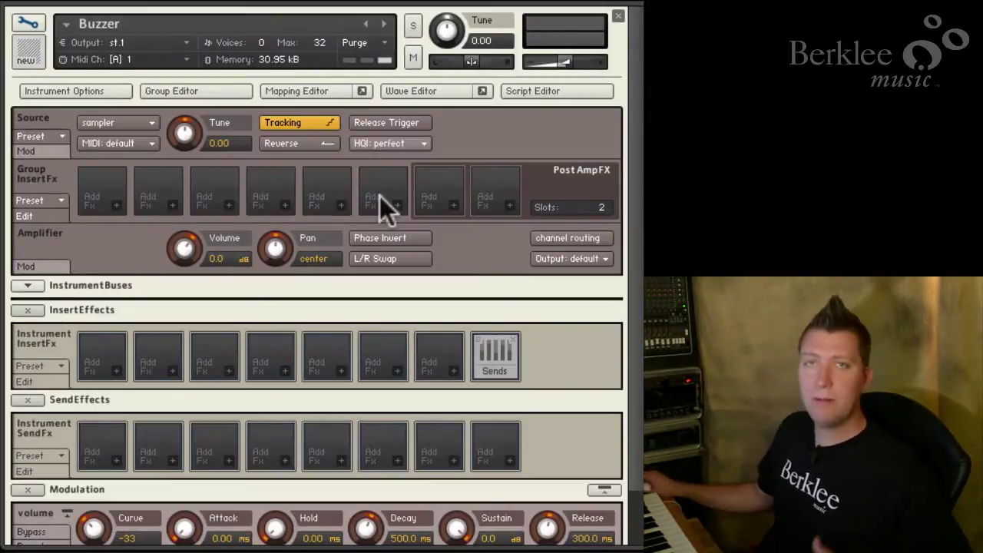
Enable sample loop 1 over the full length of Buzzer.wav, and leave the mapping and wave editors closed.
click(304, 91)
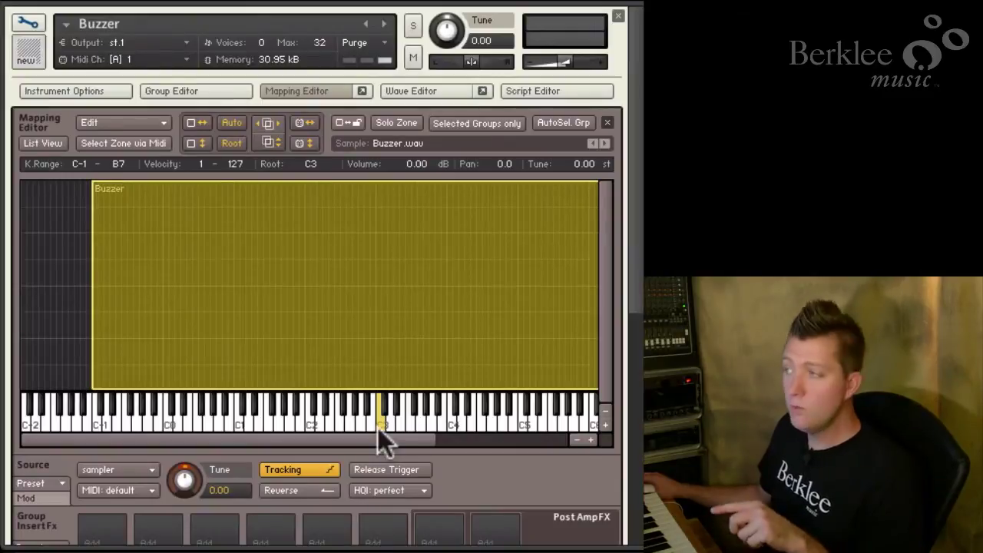
click(420, 90)
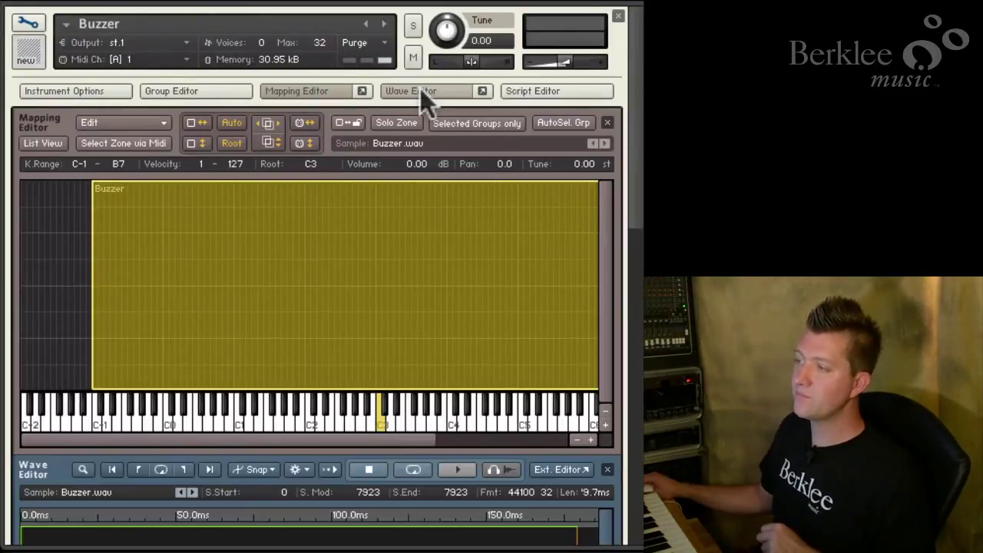
scroll(434, 300, down, 3)
scroll(434, 291, down, 1)
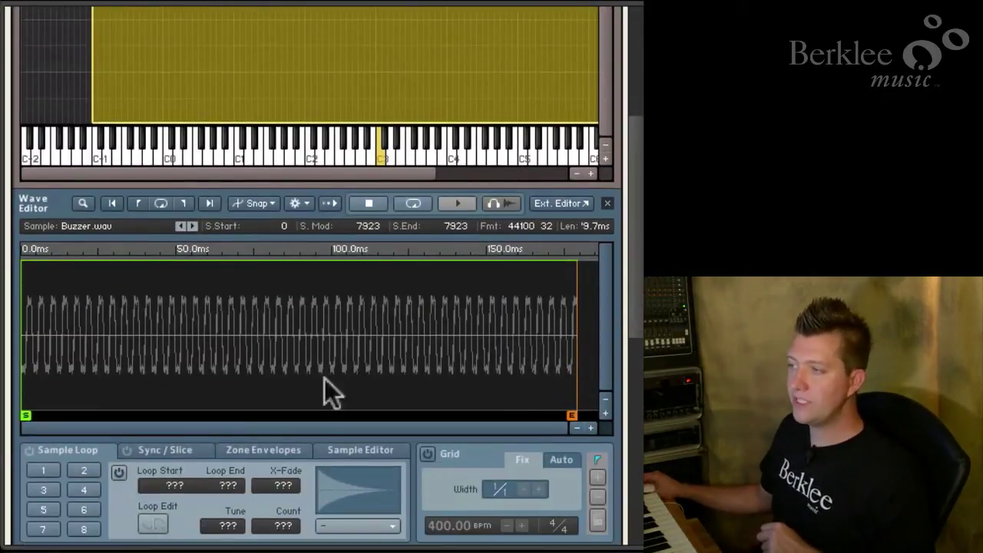
scroll(309, 330, down, 2)
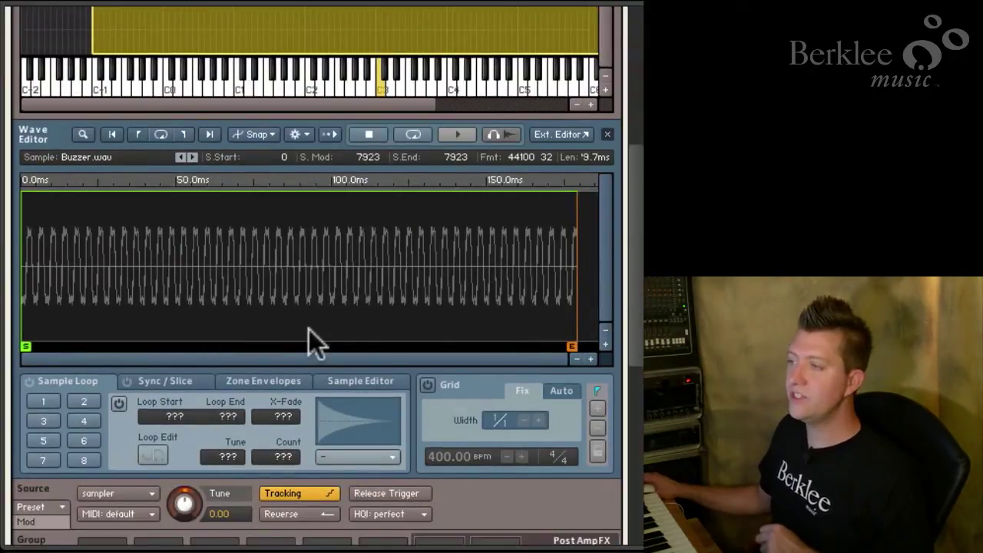
click(44, 402)
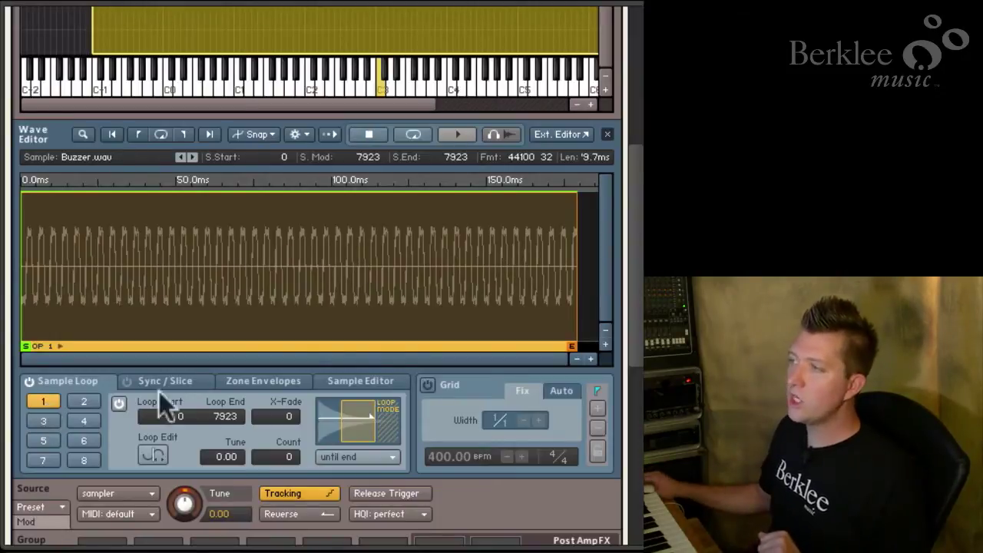
scroll(465, 215, up, 3)
scroll(470, 225, up, 6)
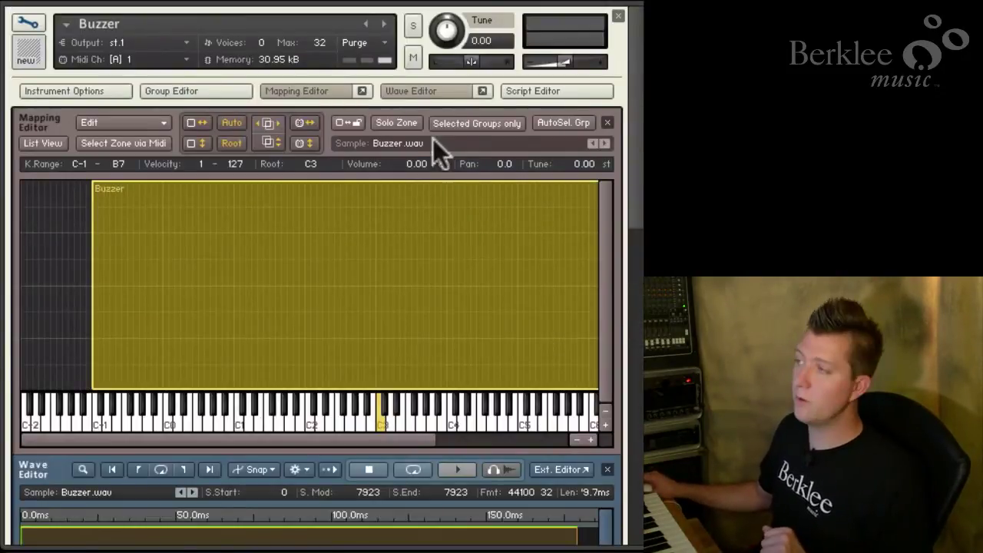
click(426, 92)
click(319, 91)
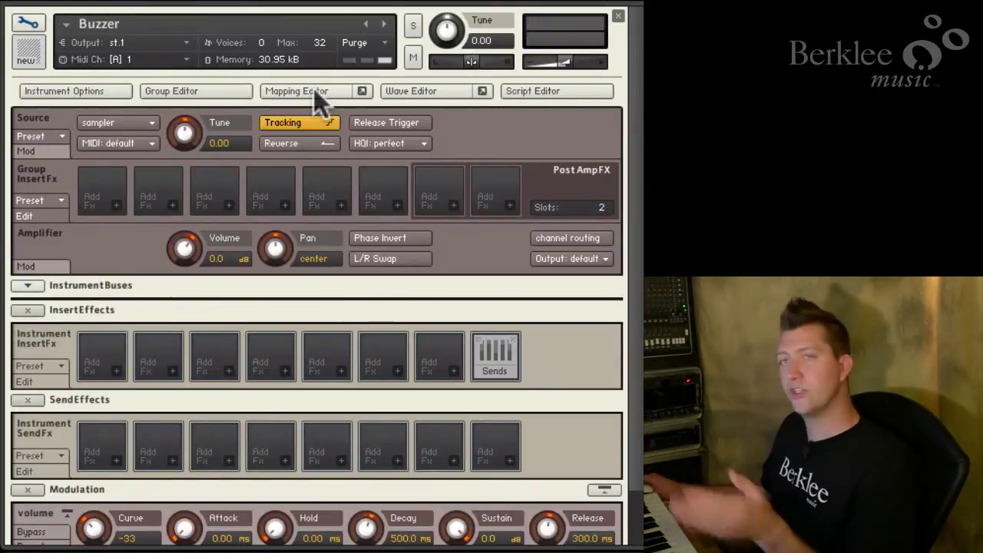
Shorten the volume envelope's release to about 0.56 ms.
scroll(447, 175, down, 2)
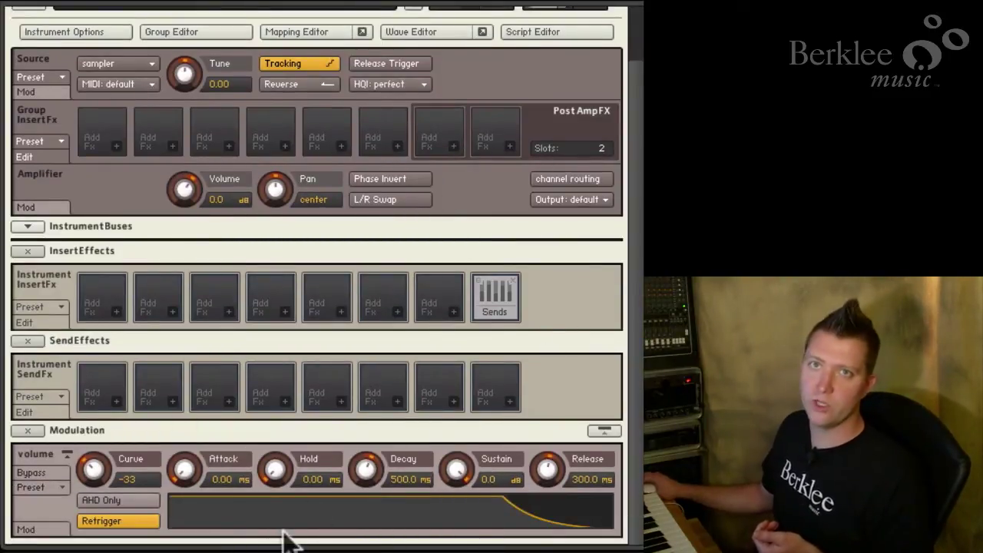
drag(550, 464, 576, 552)
scroll(508, 311, up, 2)
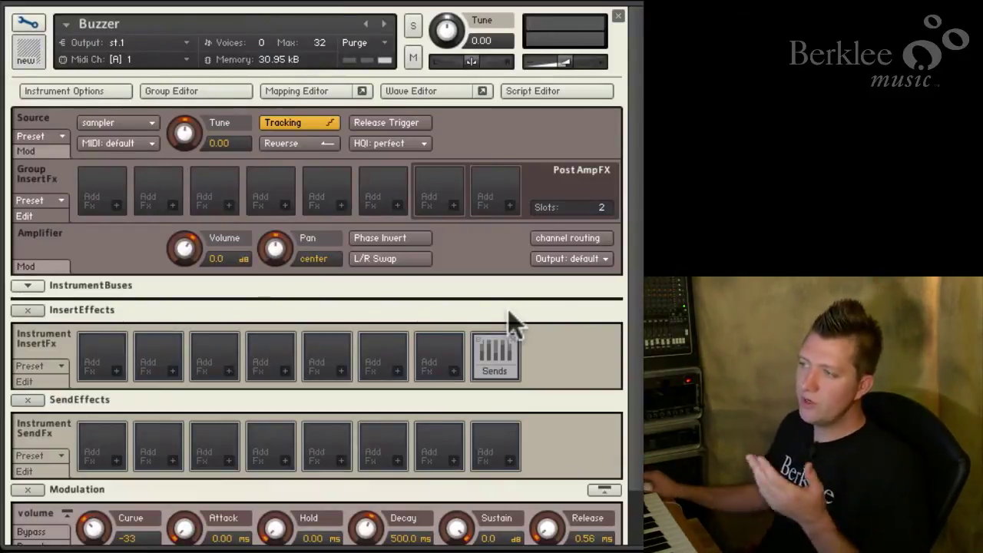
Add a 32x step modulator to the amplifier's volume and leave its modulation intensity at maximum.
right_click(185, 248)
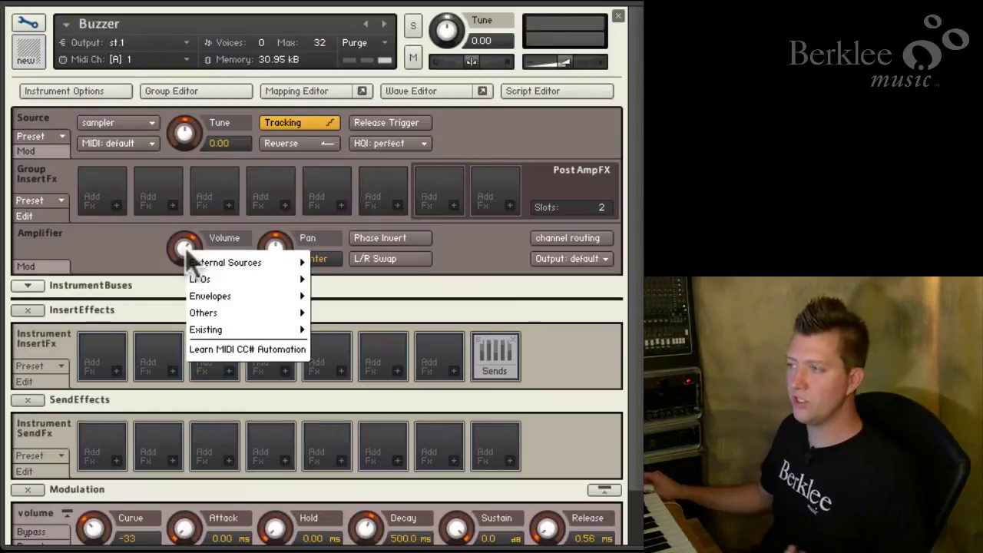
mouse_move(211, 311)
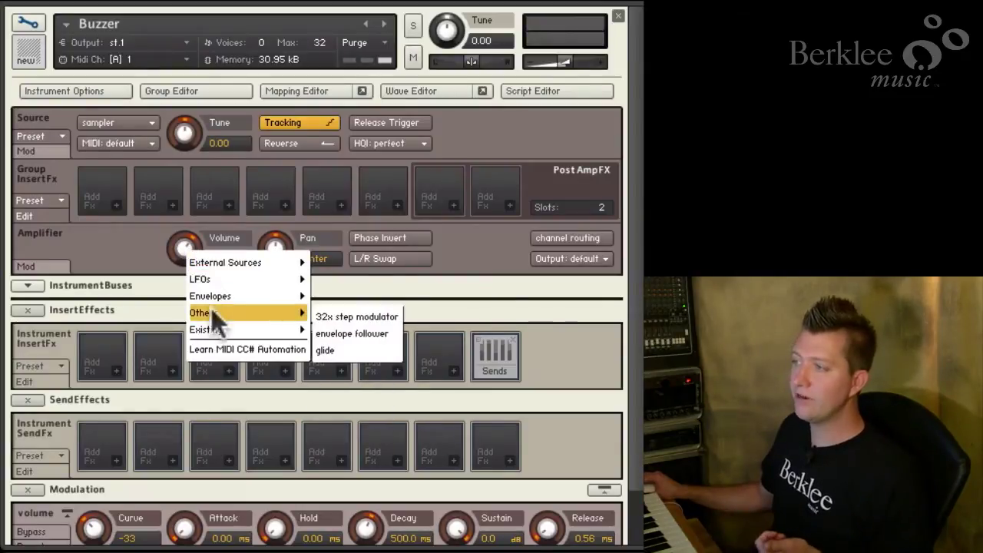
click(395, 318)
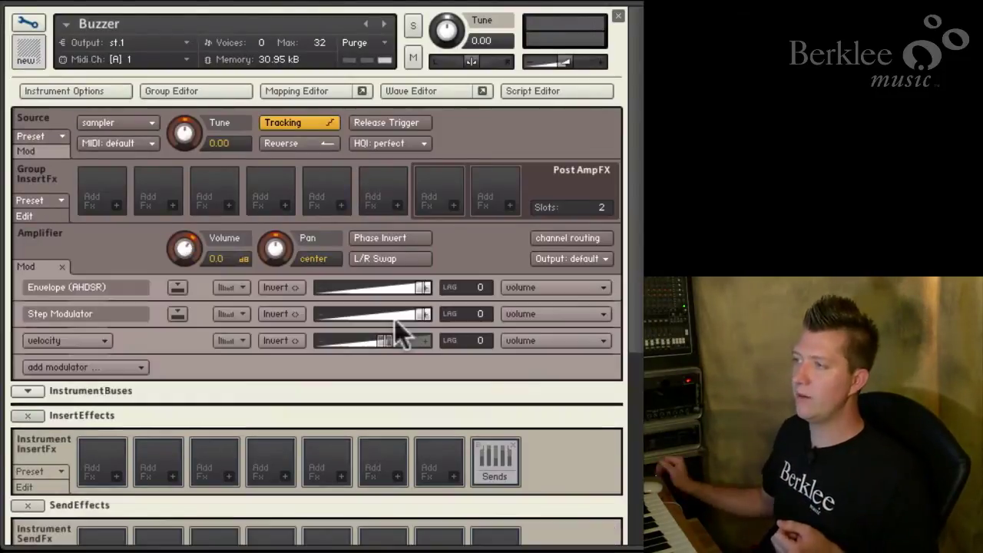
click(107, 315)
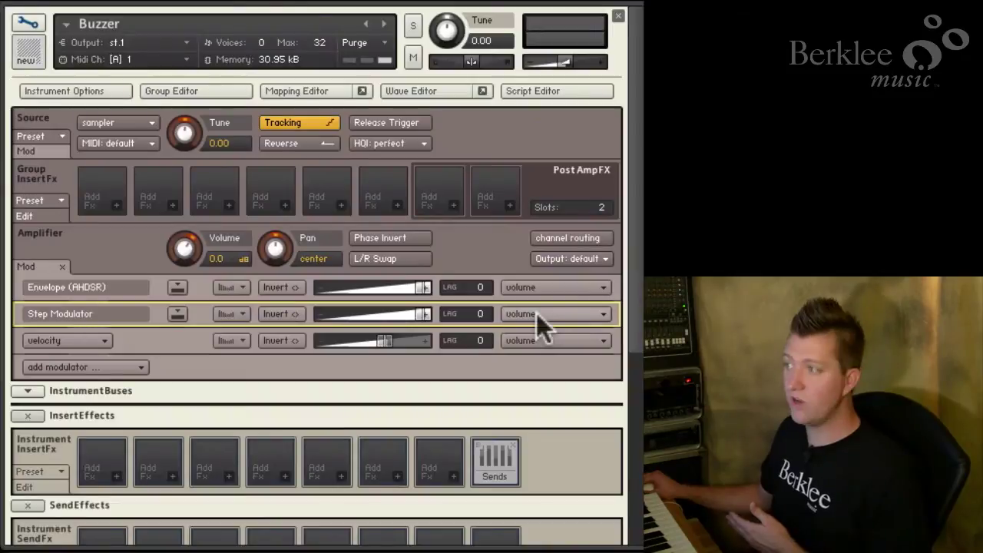
mouse_move(423, 319)
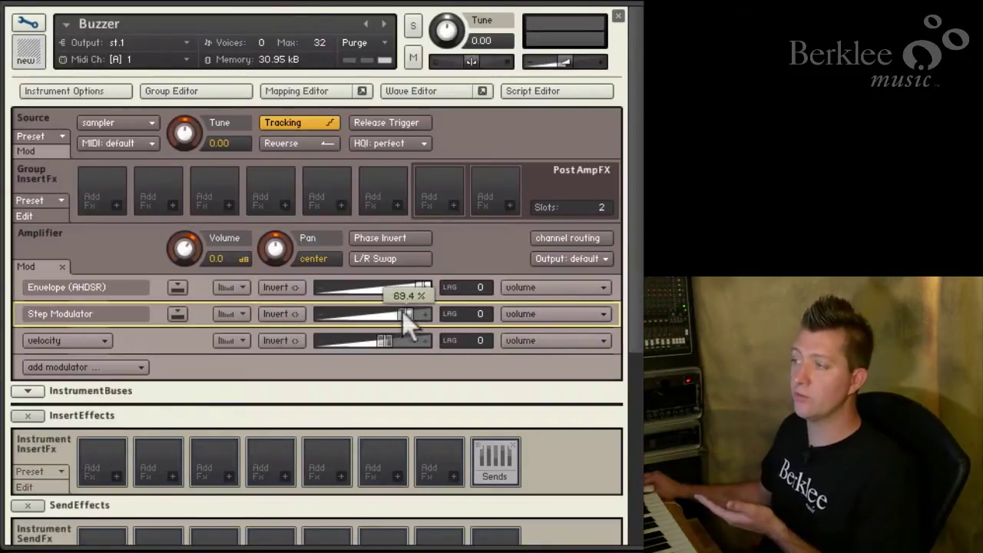
drag(403, 312, 427, 313)
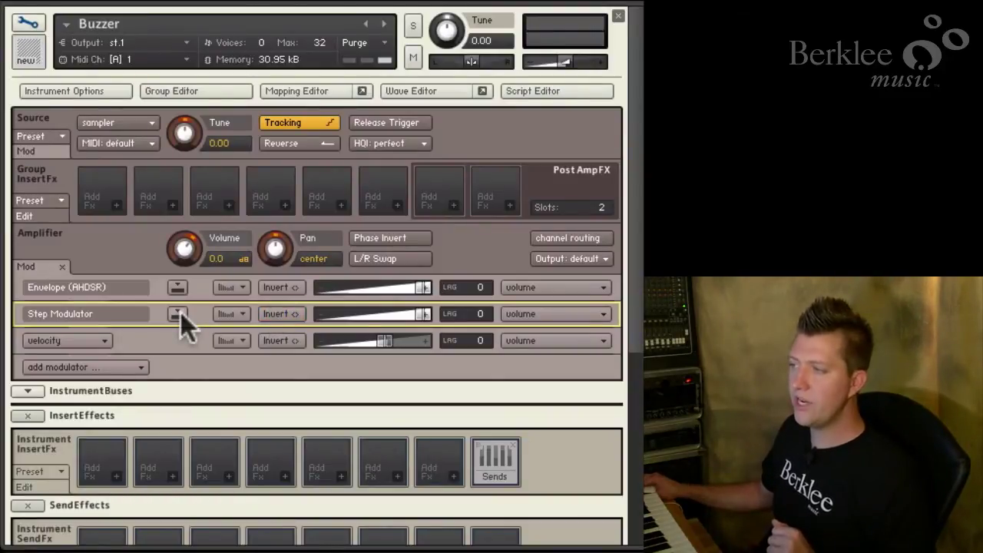
Collapse the SendEffects and InsertEffects sections to make room for the step modulator.
scroll(184, 323, down, 5)
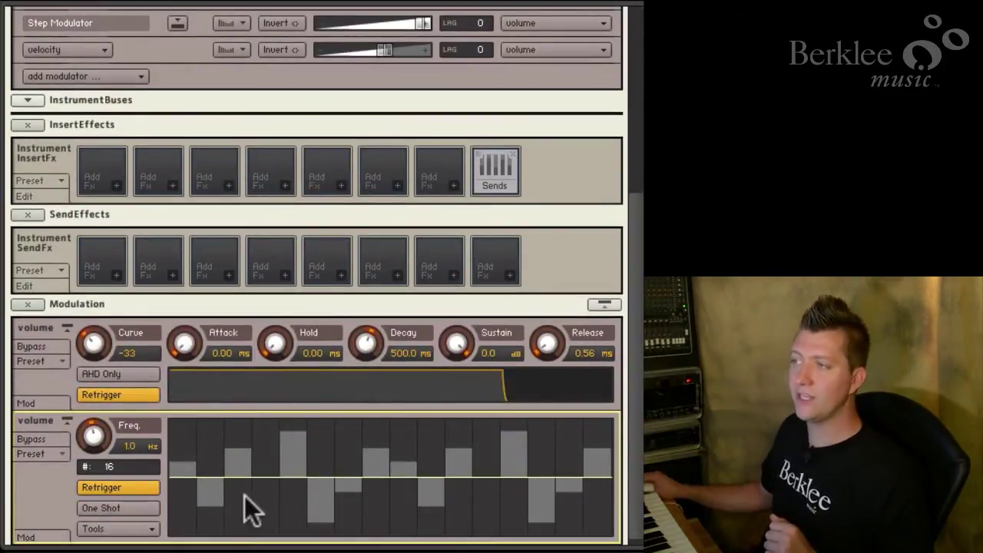
click(28, 215)
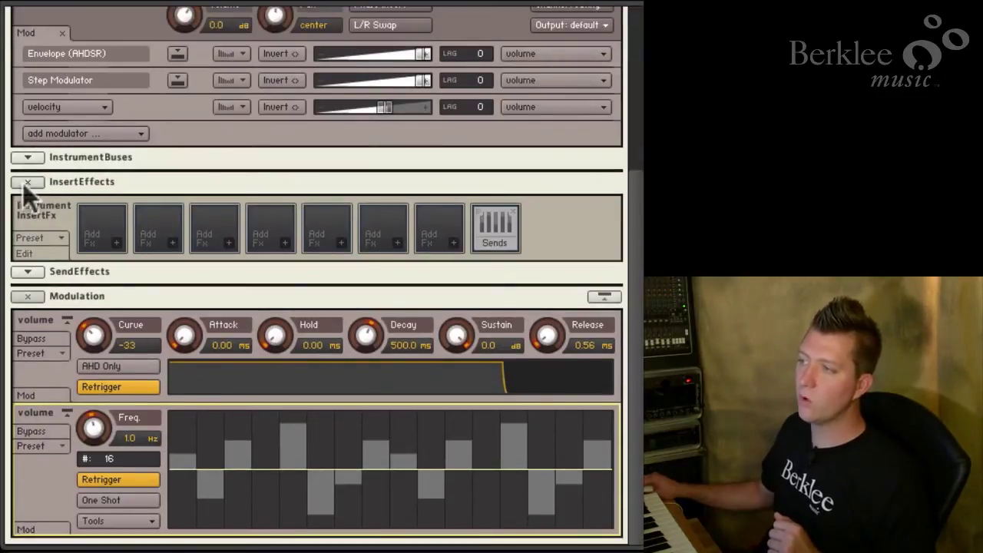
click(28, 181)
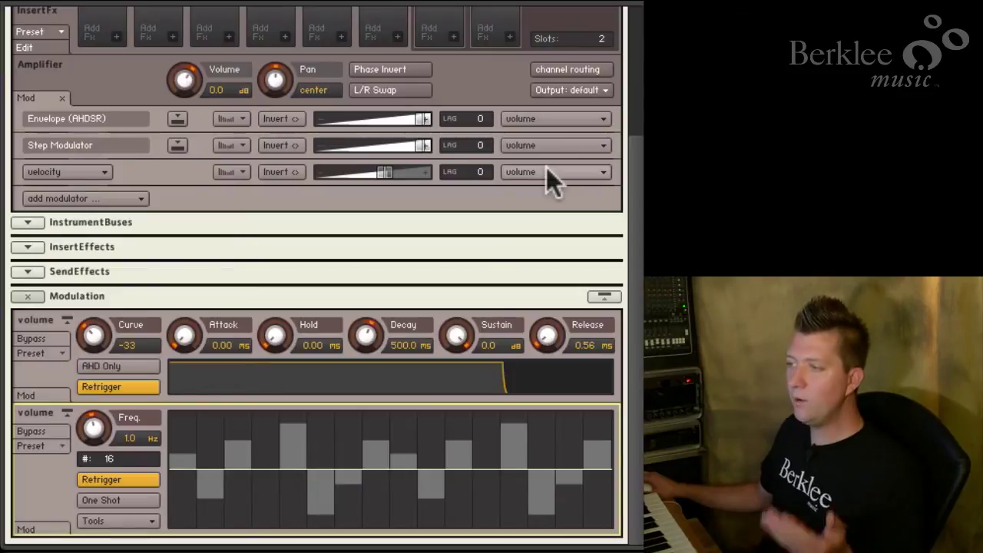
Lower all 16 steps of the step modulator to the minimum and sync its frequency to 1.0 sixteenth note.
mouse_move(184, 502)
mouse_down()
mouse_move(188, 522)
mouse_move(603, 524)
mouse_up()
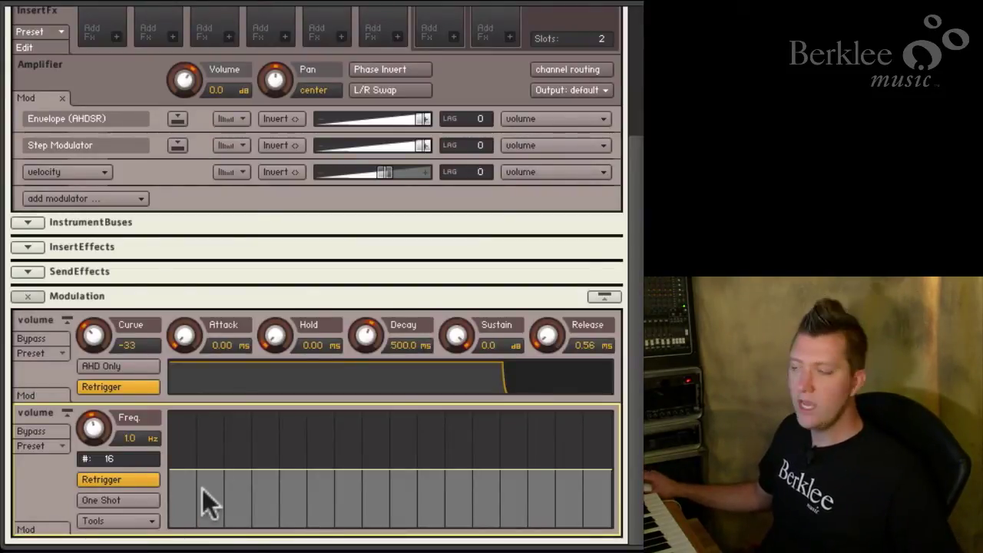
click(154, 439)
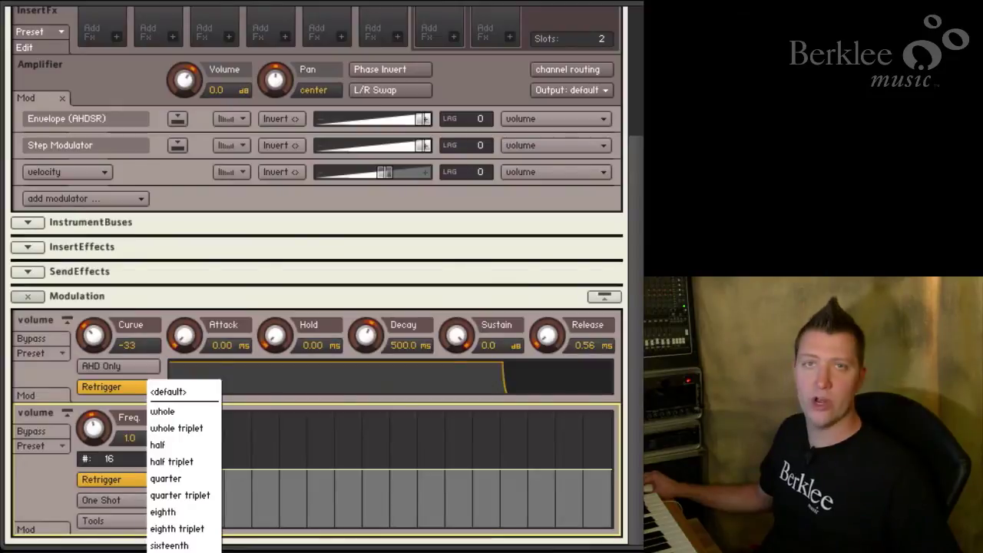
click(169, 545)
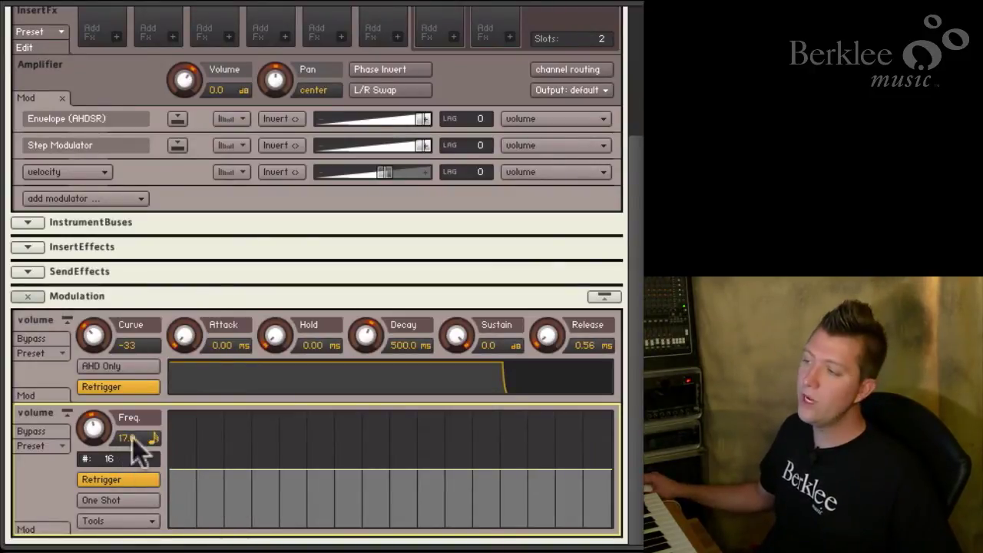
drag(88, 428, 95, 376)
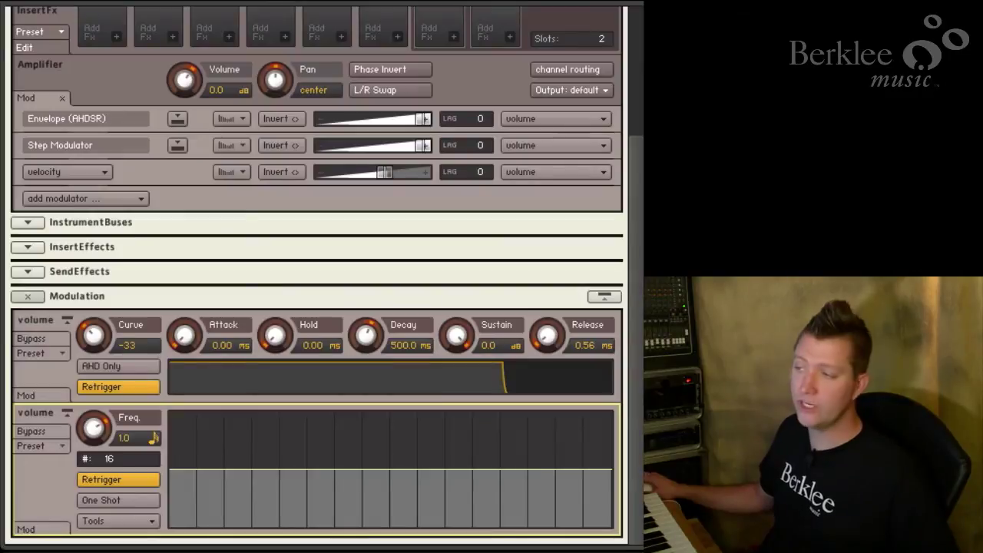
Raise steps 1, 3, 6, 7, 10 and 14 of the step modulator to 100%.
click(187, 424)
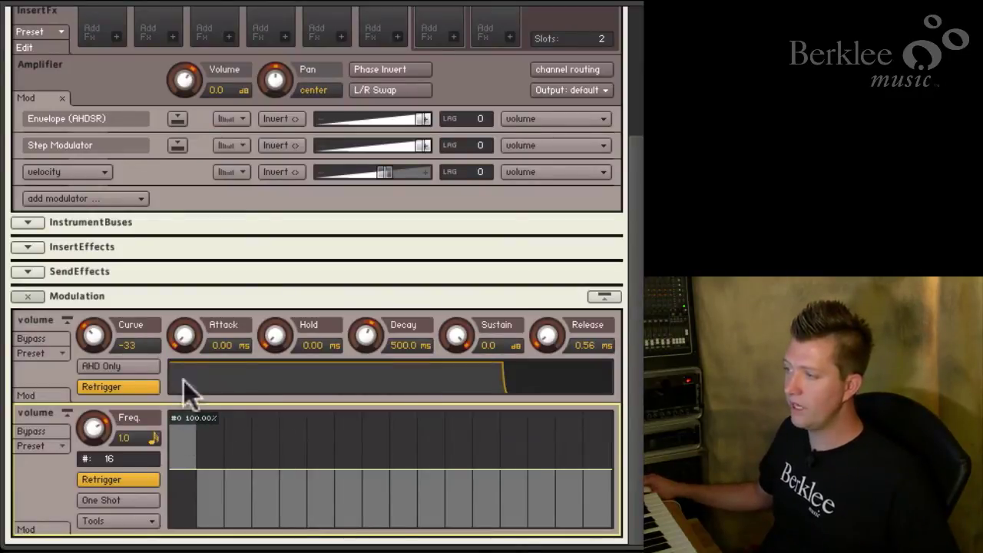
click(240, 431)
click(322, 415)
click(350, 415)
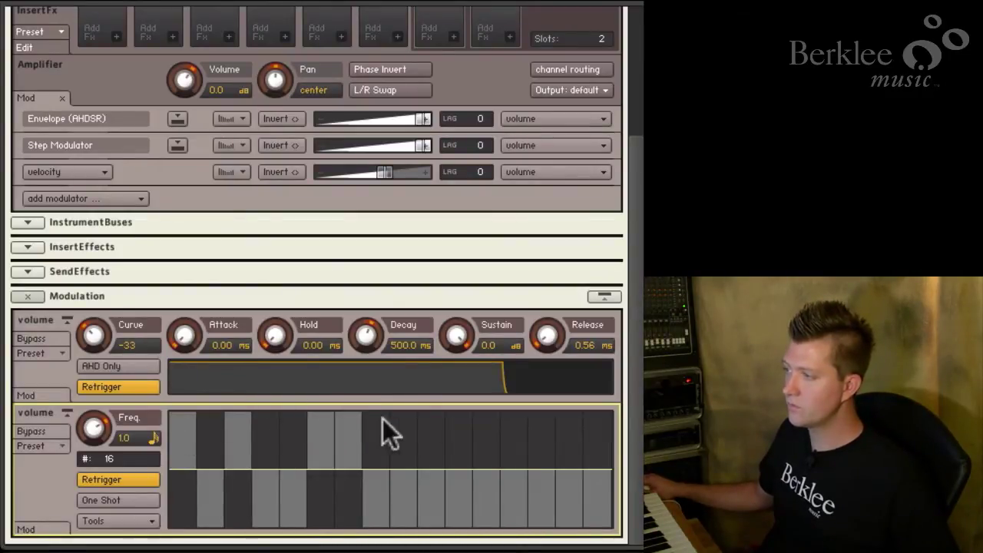
click(432, 414)
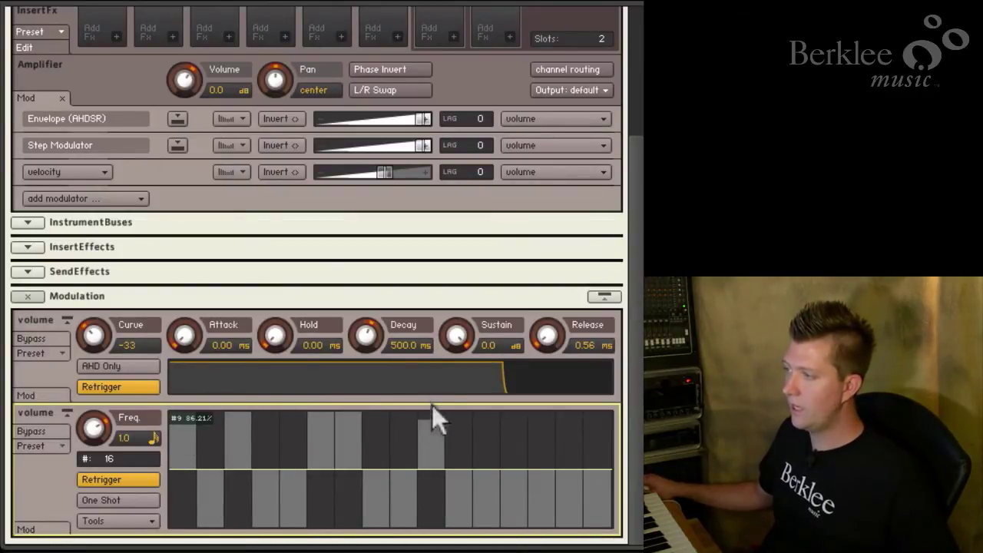
click(537, 431)
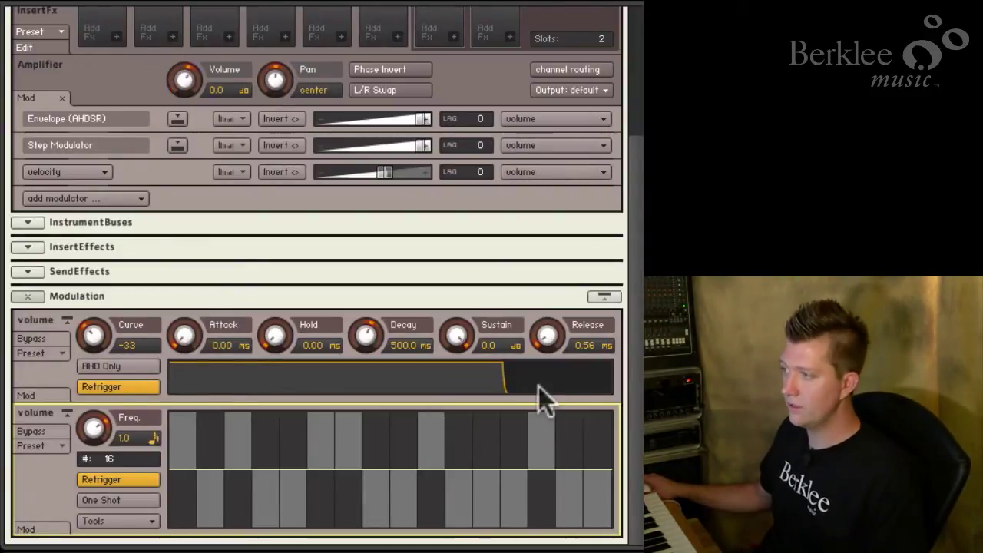
Lower steps 14, 10 and 7 of the step modulator to the minimum.
click(542, 467)
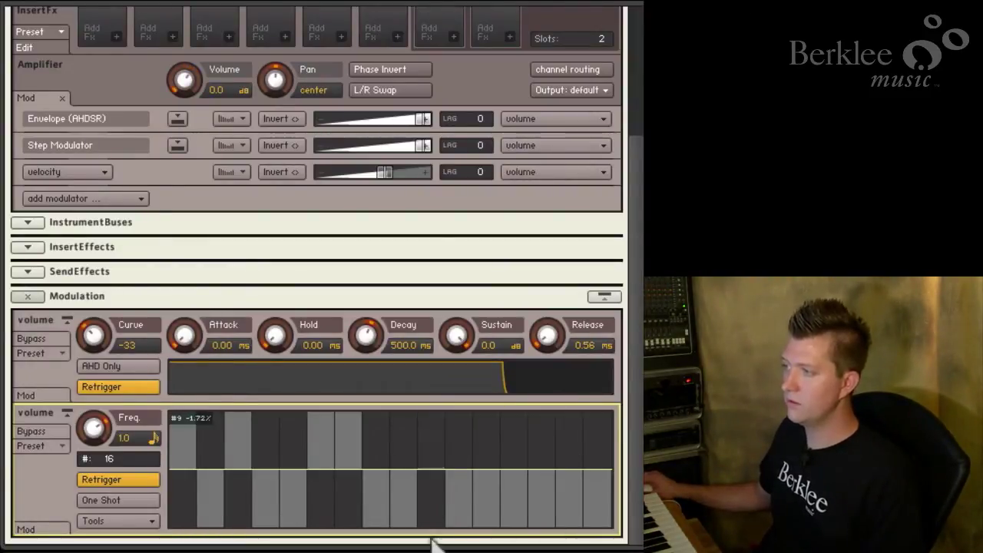
click(432, 467)
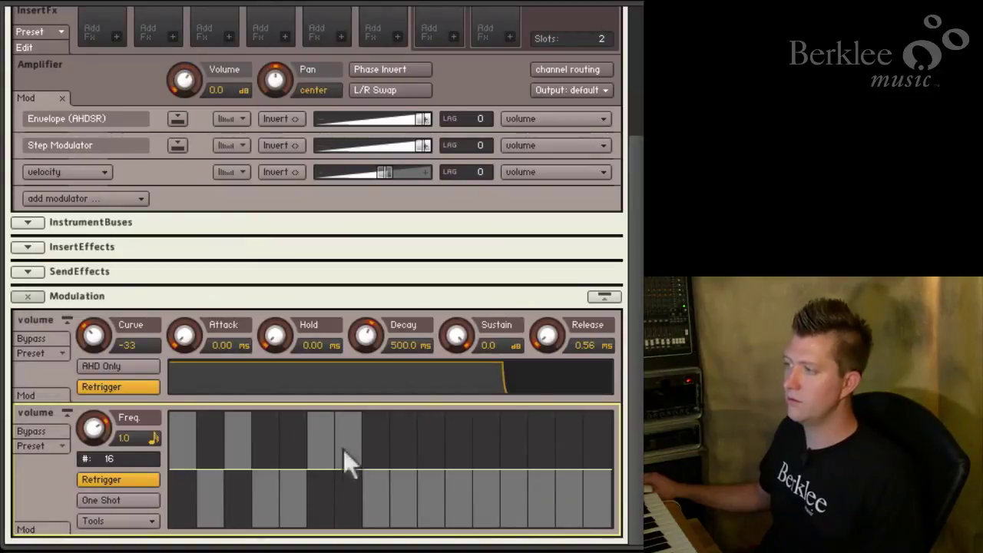
click(347, 467)
Rework the step pattern by raising steps 7, 8 and 13 to 15 to maximum and lowering step 6 to minimum.
mouse_move(514, 499)
mouse_down()
mouse_move(508, 415)
mouse_move(564, 342)
mouse_up()
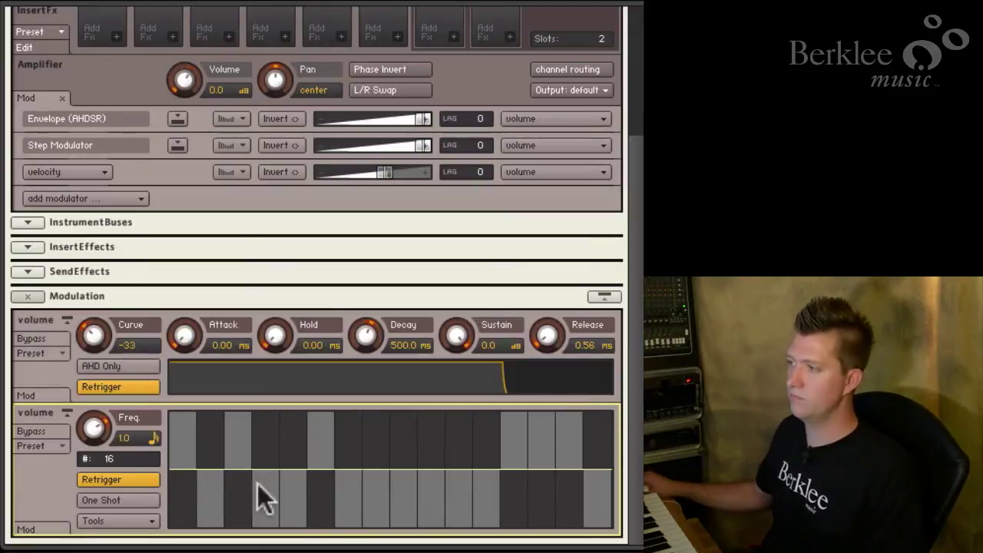
mouse_move(345, 431)
mouse_down()
mouse_move(329, 415)
mouse_move(323, 528)
mouse_up()
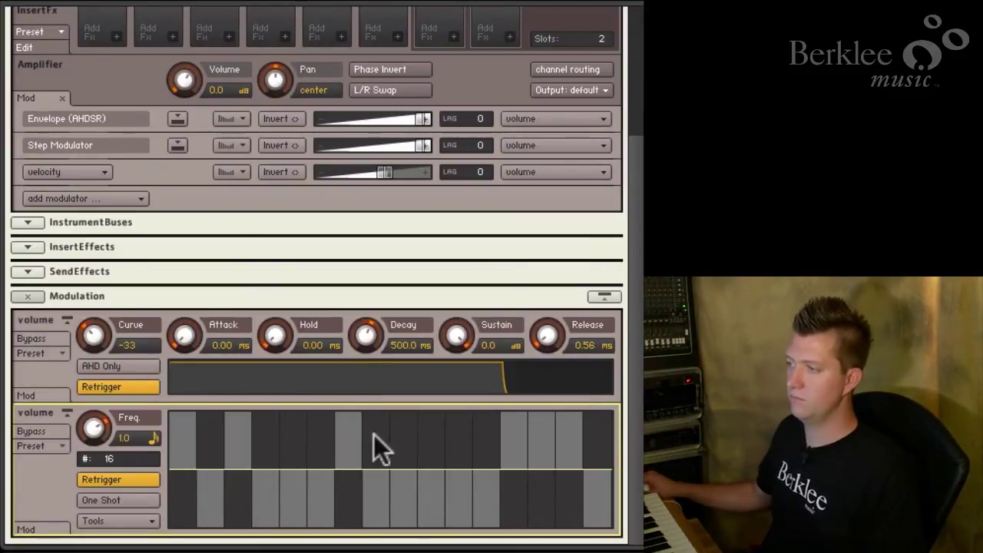
drag(389, 432, 374, 373)
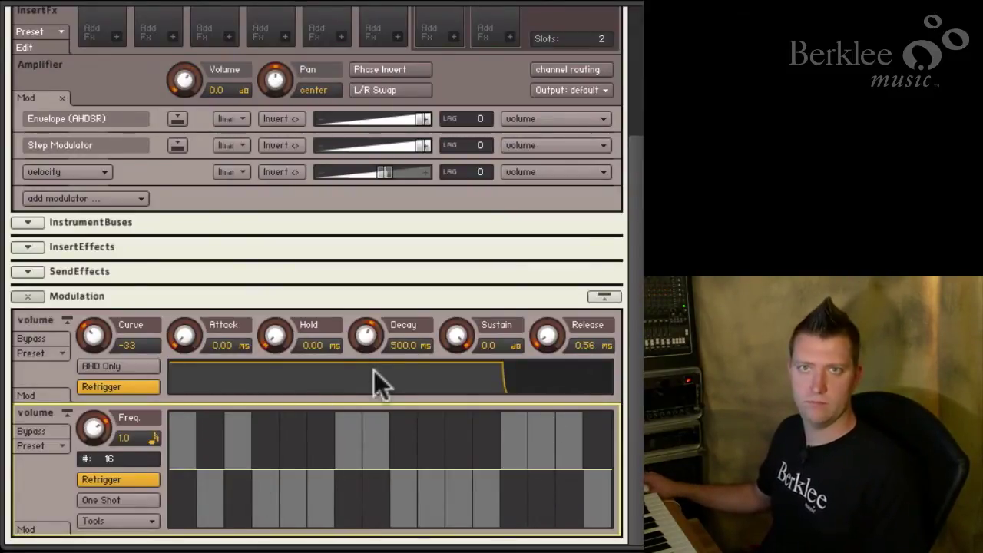
Rework the step modulator pattern by lowering steps 3, 7 and 8 to the minimum and raising steps 5 and 9 to the maximum.
mouse_move(252, 436)
mouse_down()
mouse_move(252, 491)
mouse_move(259, 441)
mouse_move(313, 381)
mouse_up()
click(294, 424)
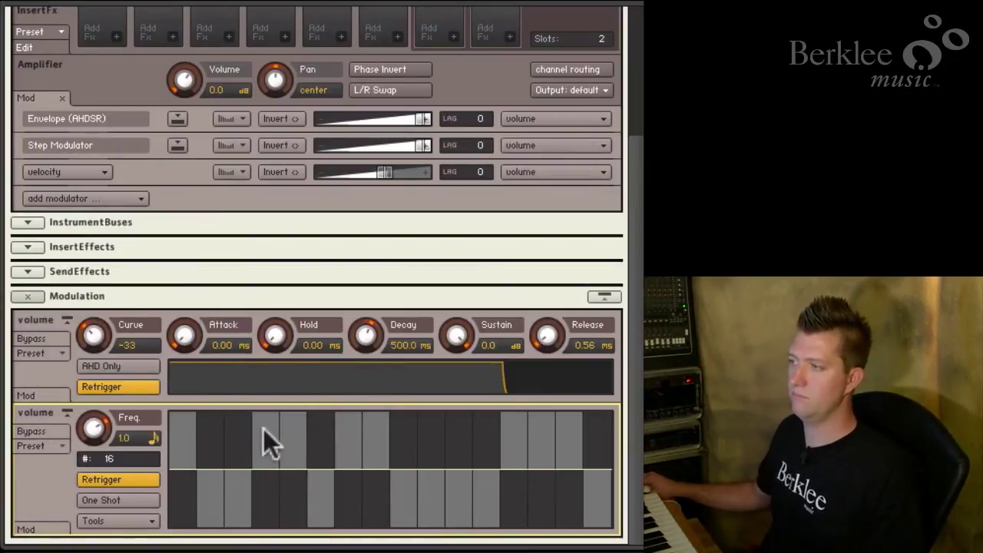
drag(264, 425, 294, 506)
drag(294, 444, 309, 331)
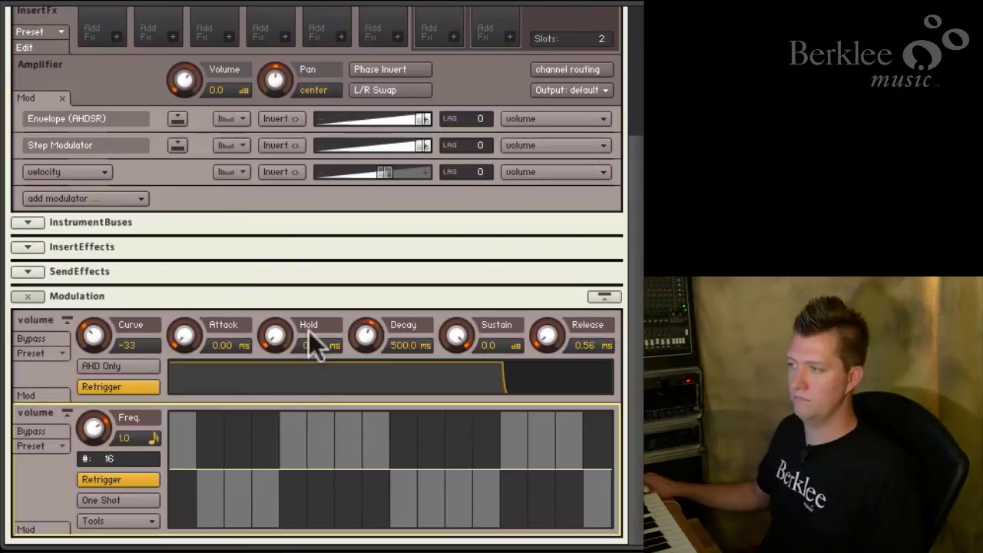
drag(330, 428, 326, 523)
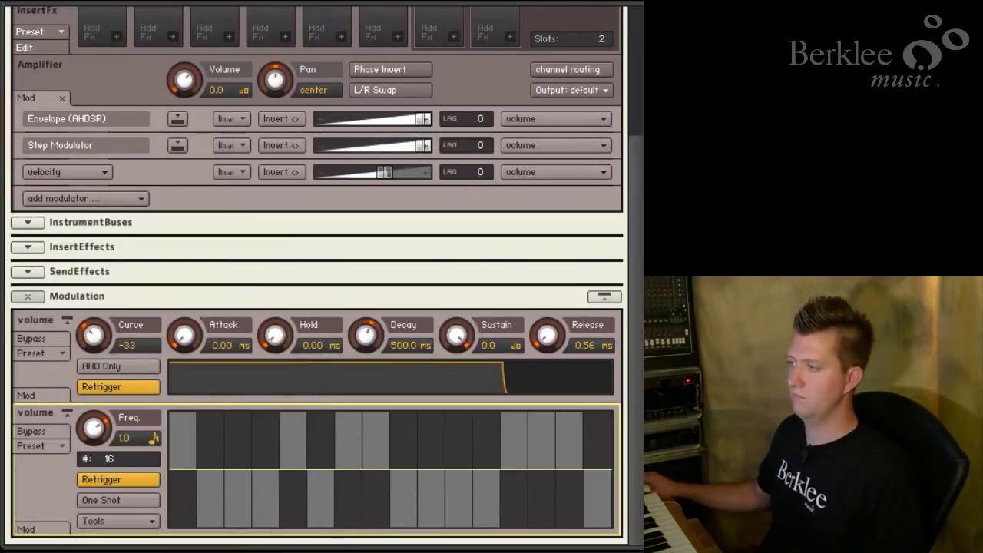
drag(346, 451, 350, 530)
mouse_move(398, 439)
mouse_down()
mouse_move(380, 426)
mouse_move(379, 522)
mouse_up()
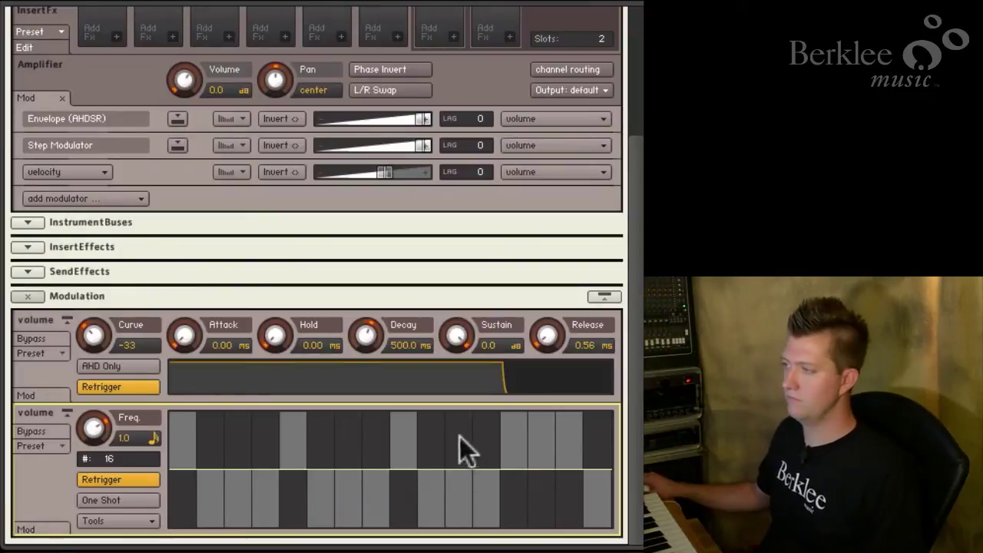
Lower steps 9 and 10 of the step modulator to the minimum and raise step 11 to slightly below the maximum.
drag(440, 453, 432, 370)
drag(458, 432, 458, 415)
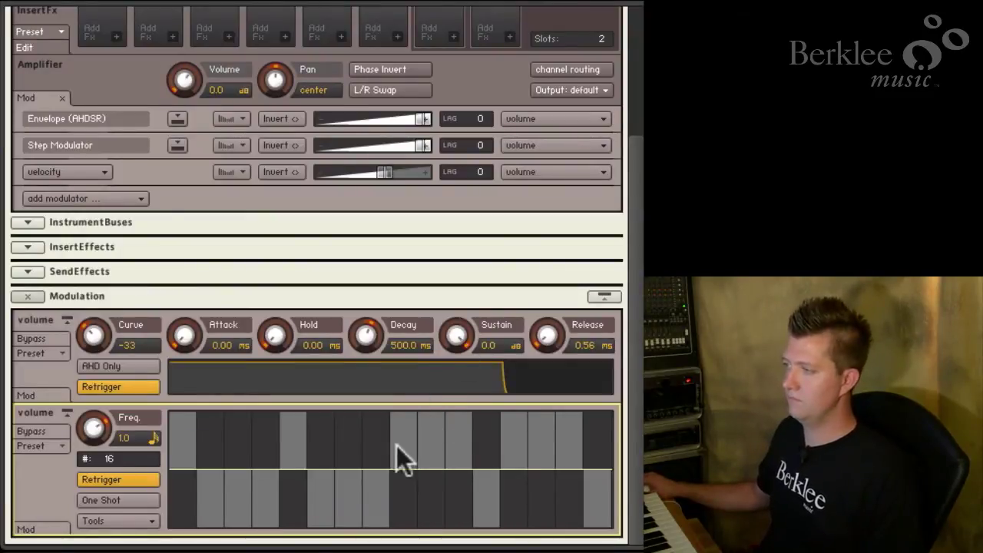
drag(399, 457, 401, 527)
drag(436, 453, 437, 523)
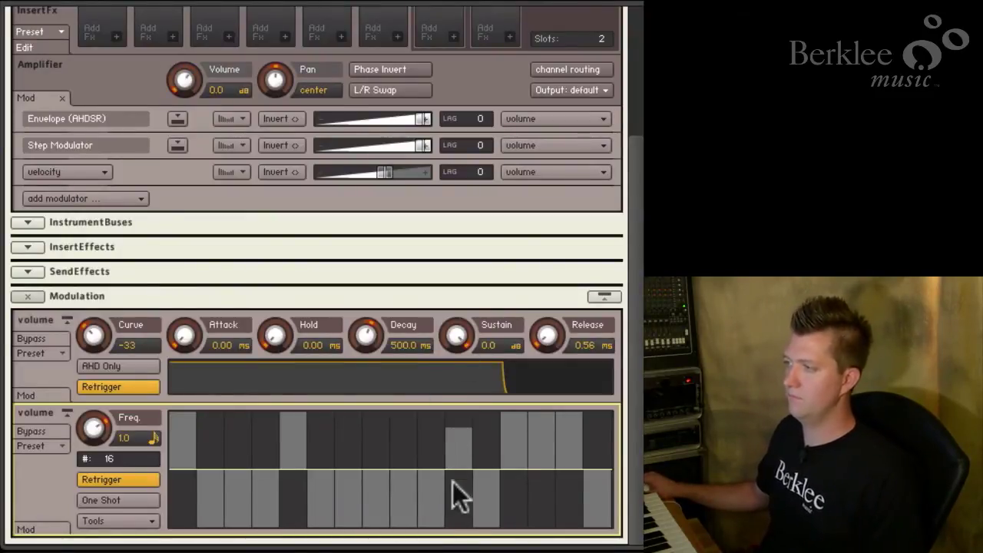
click(459, 430)
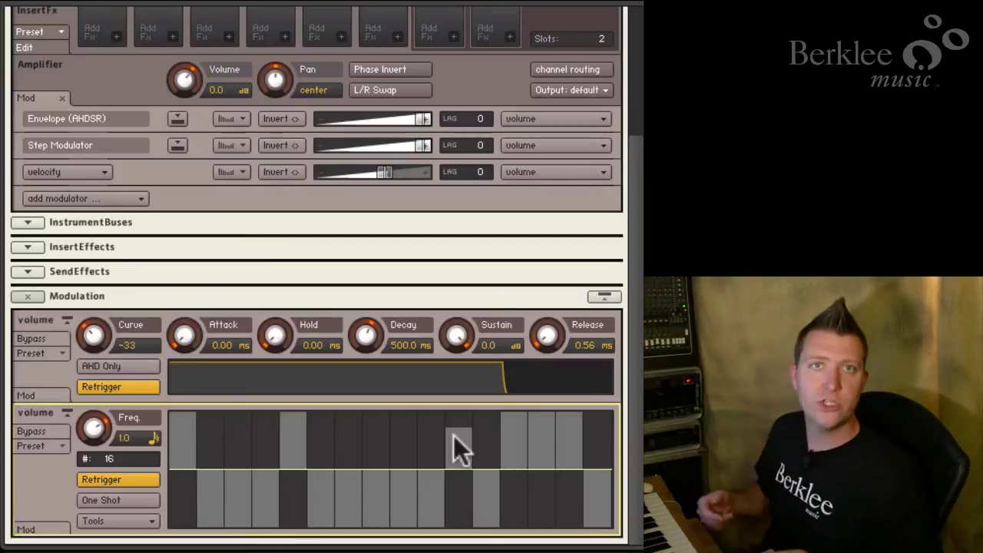
click(453, 434)
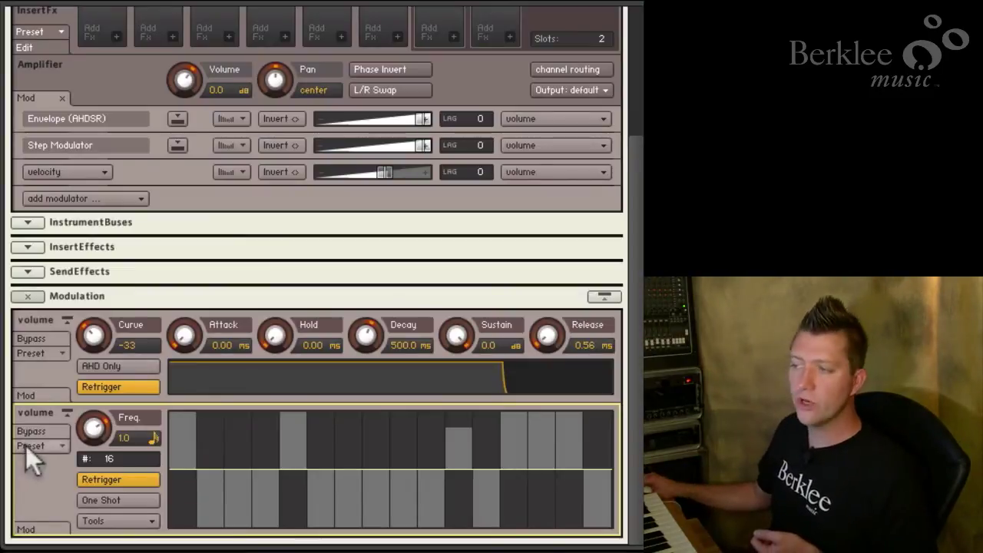
Load the user preset BeatportRhythm into the step modulator.
click(25, 446)
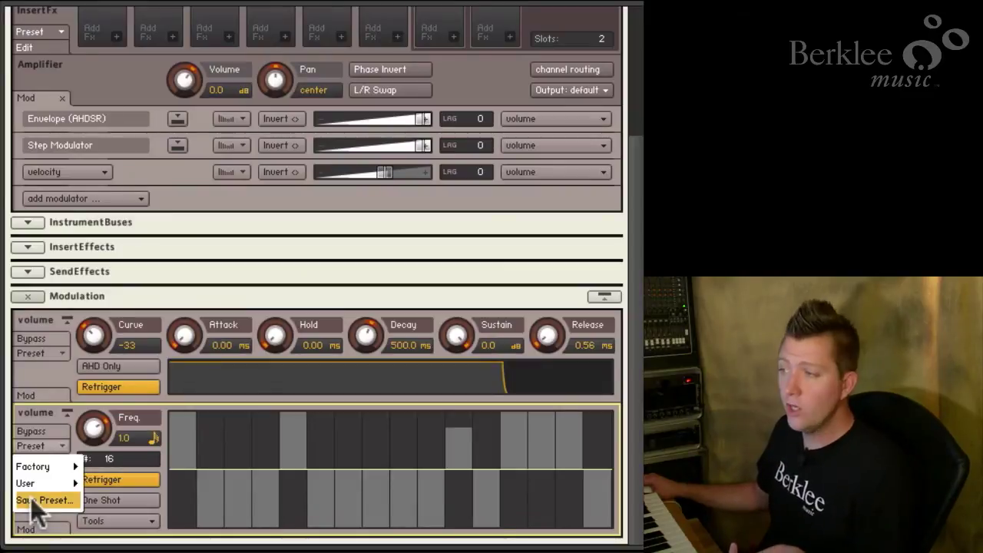
mouse_move(31, 485)
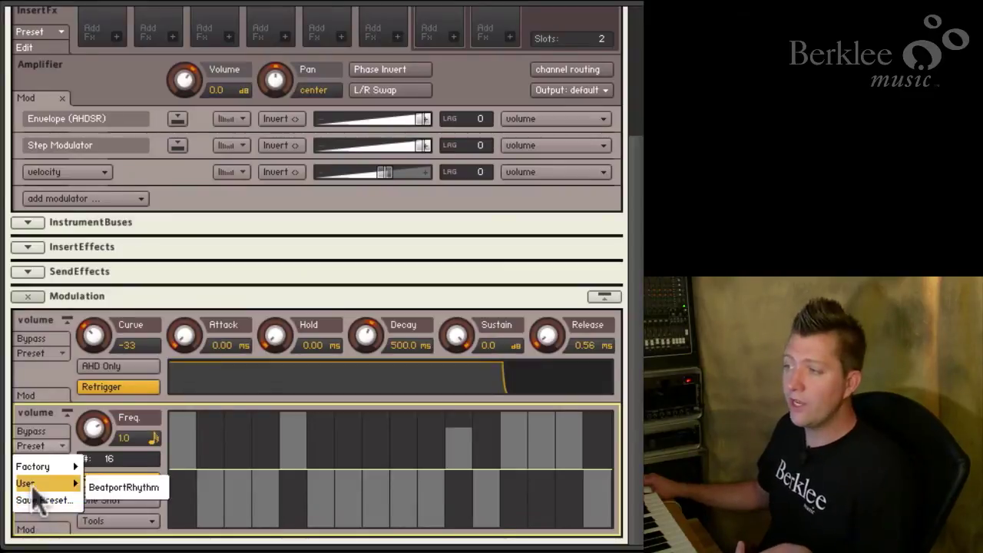
click(112, 489)
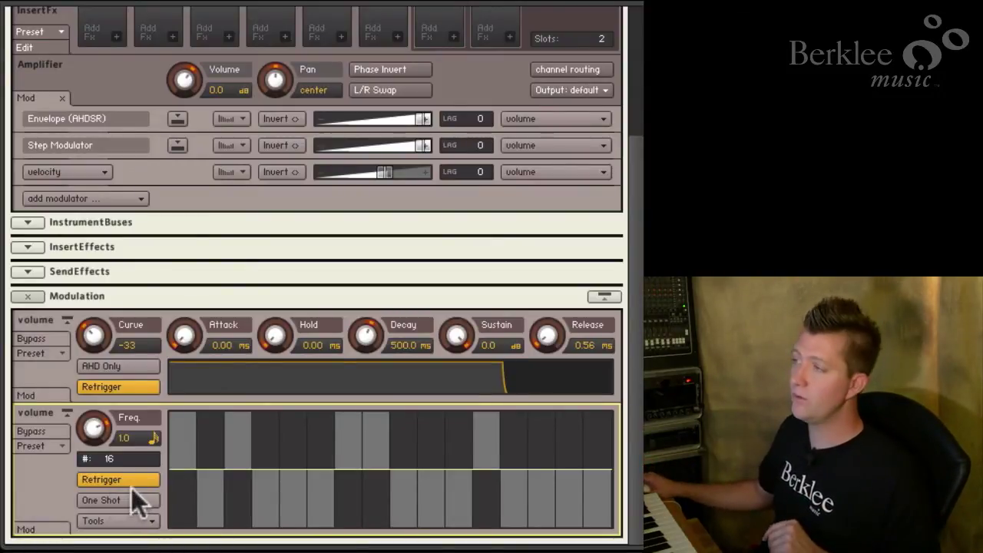
Add a flexible envelope as a modulator of the source's Tune and set its pitch modulation amount to the maximum.
scroll(132, 490, up, 4)
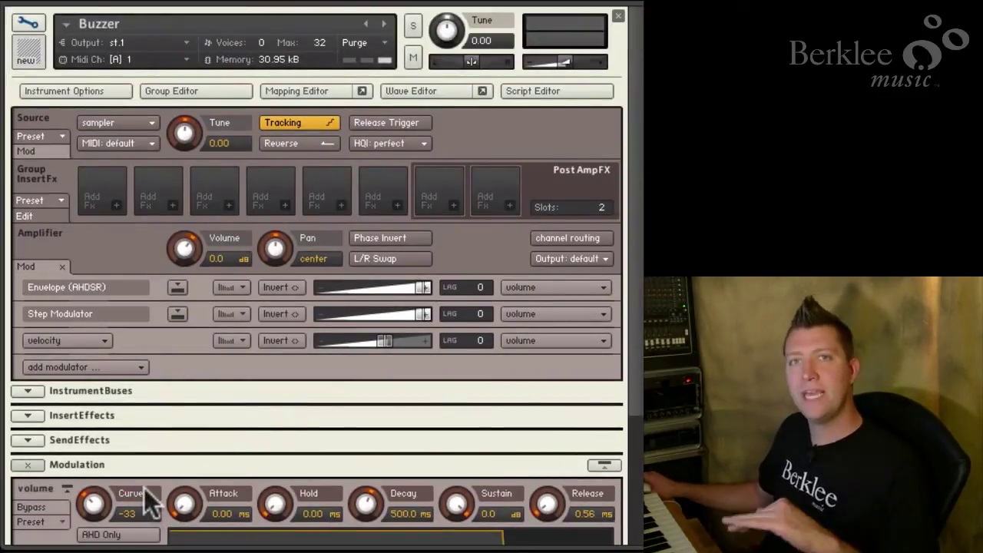
right_click(190, 133)
mouse_move(222, 185)
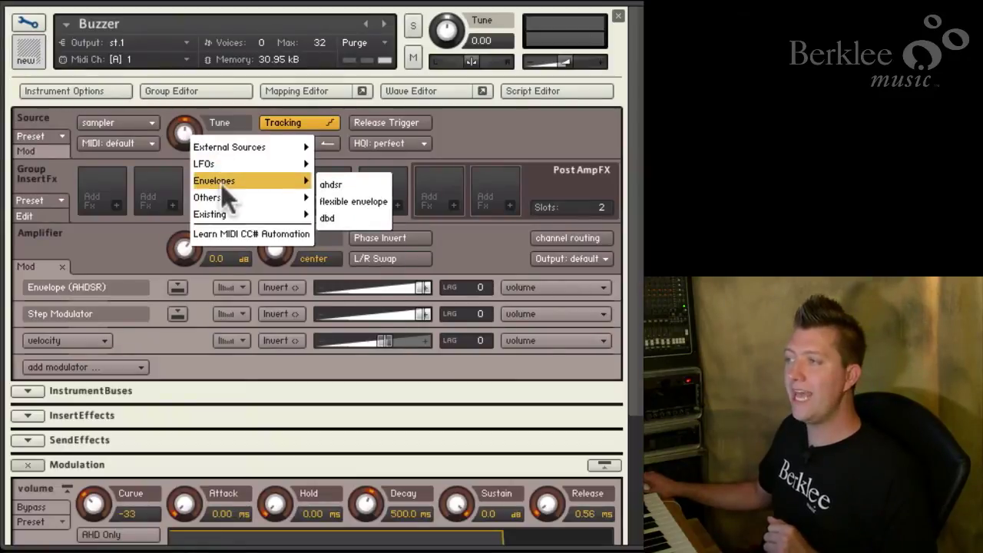
click(376, 202)
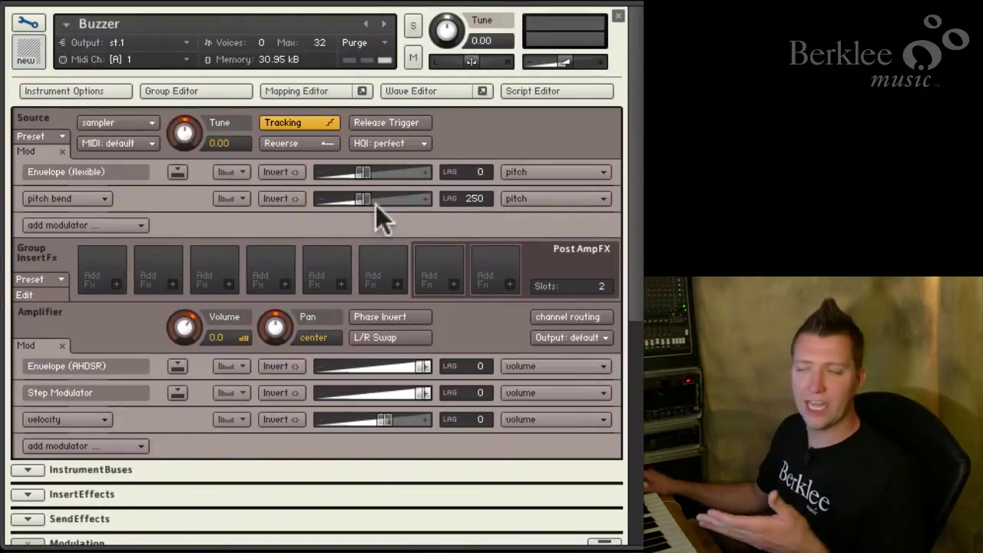
click(70, 170)
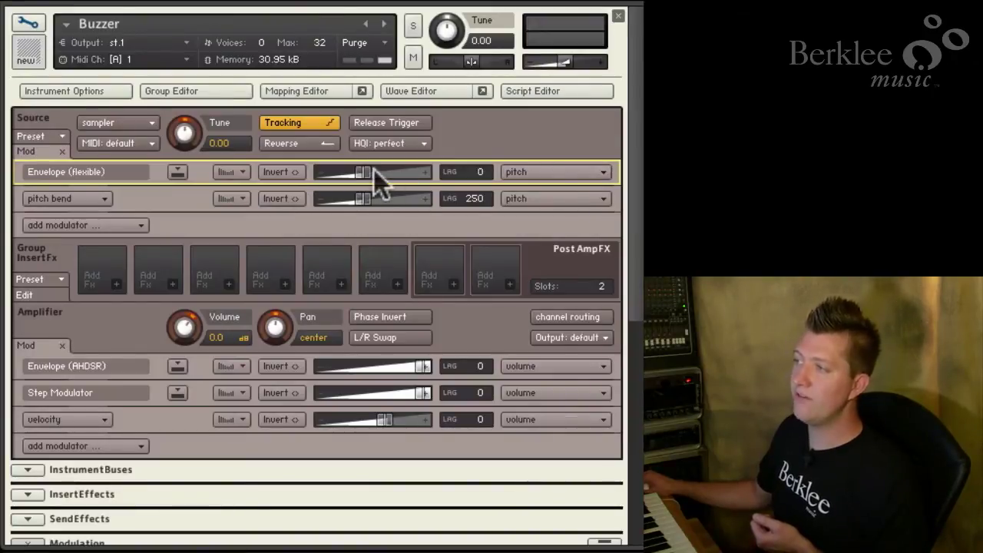
drag(366, 172, 513, 185)
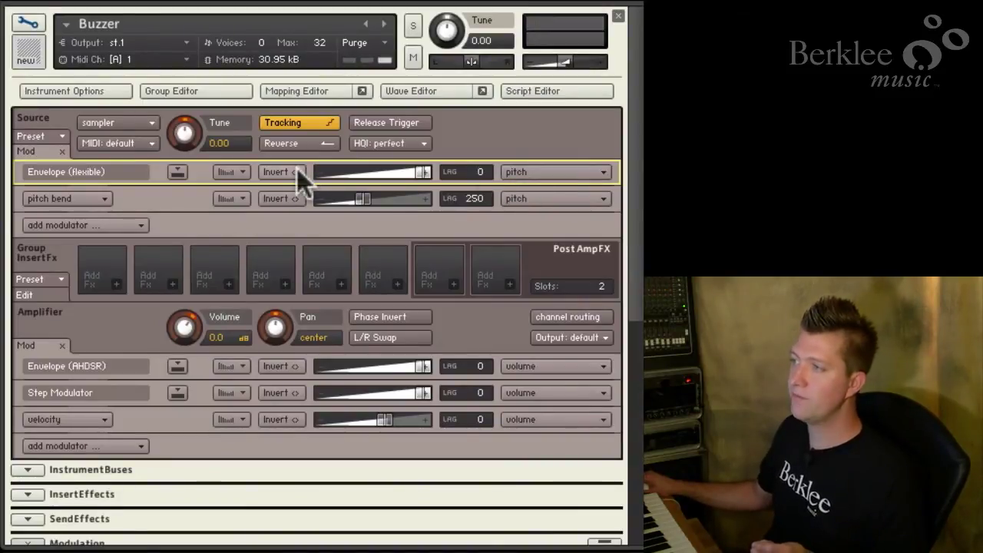
Tempo-sync the pitch envelope, placing its peak at 0/32 and its sustain point at 1/1 with a level of about 0.41.
click(176, 173)
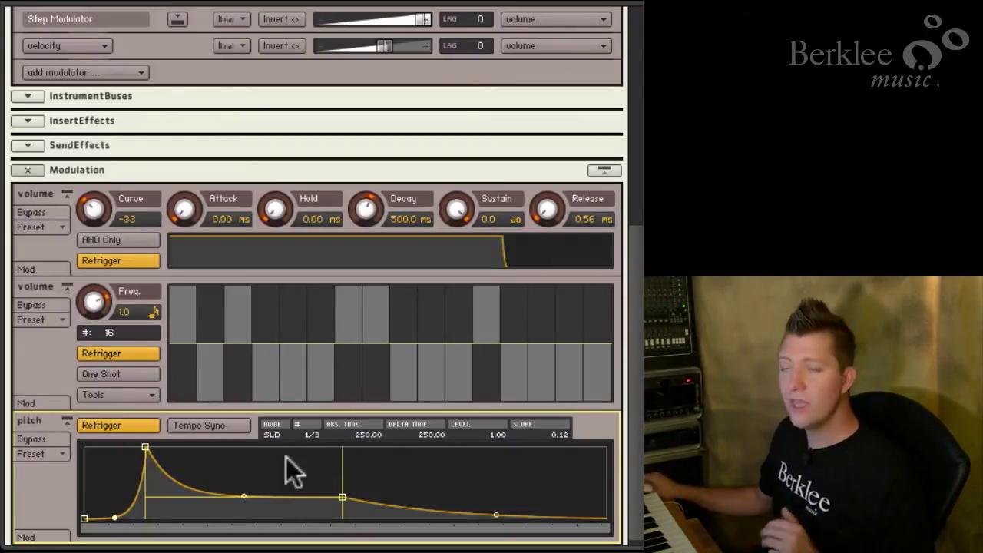
click(224, 428)
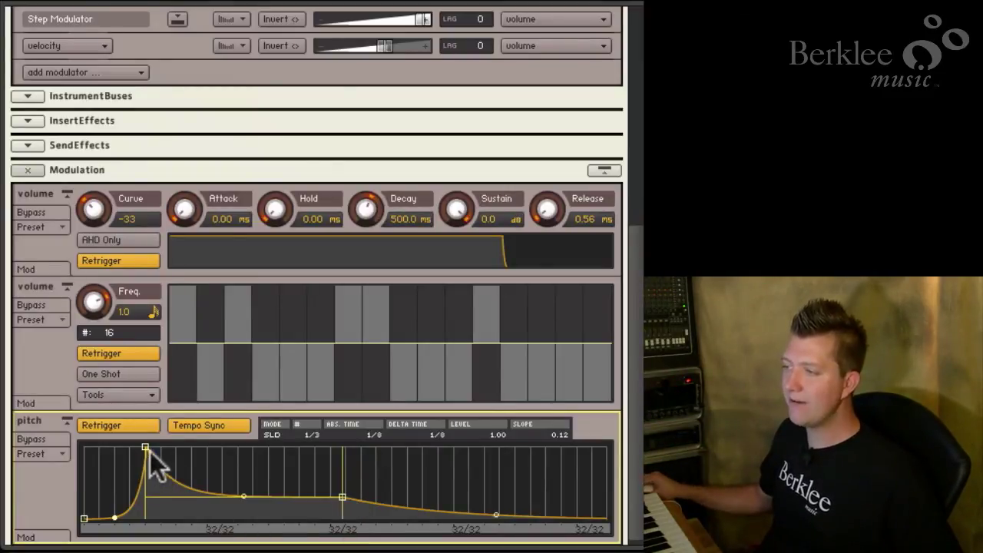
drag(146, 448, 56, 438)
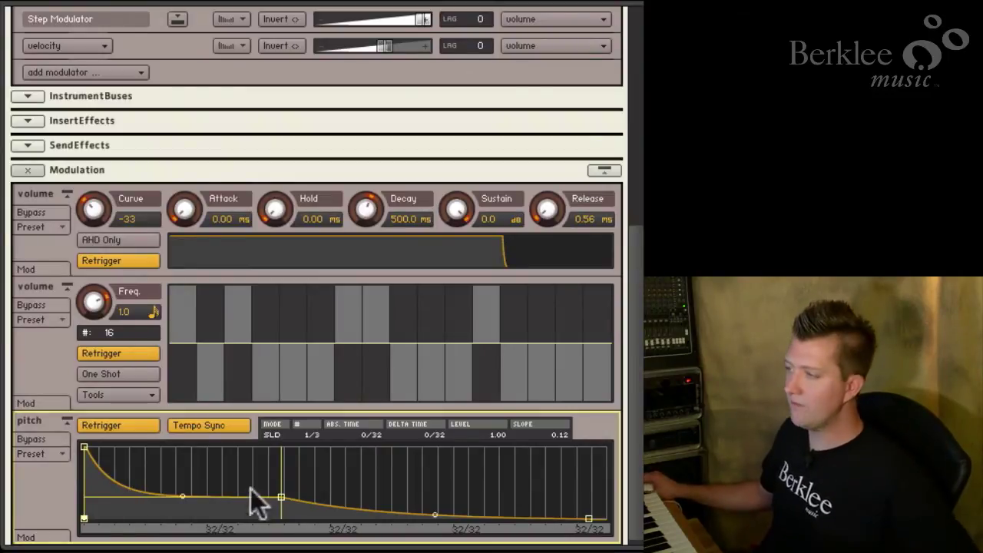
drag(280, 497, 578, 489)
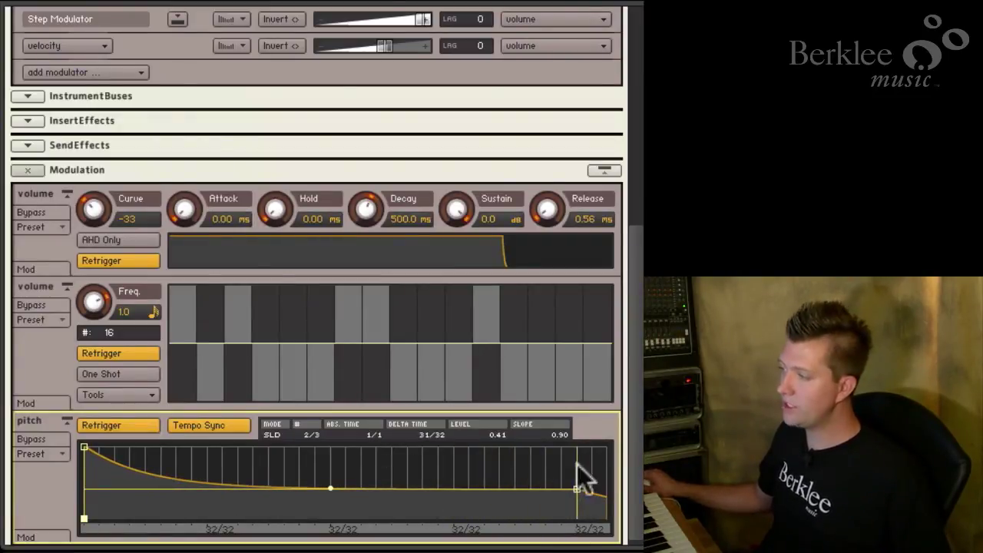
click(84, 450)
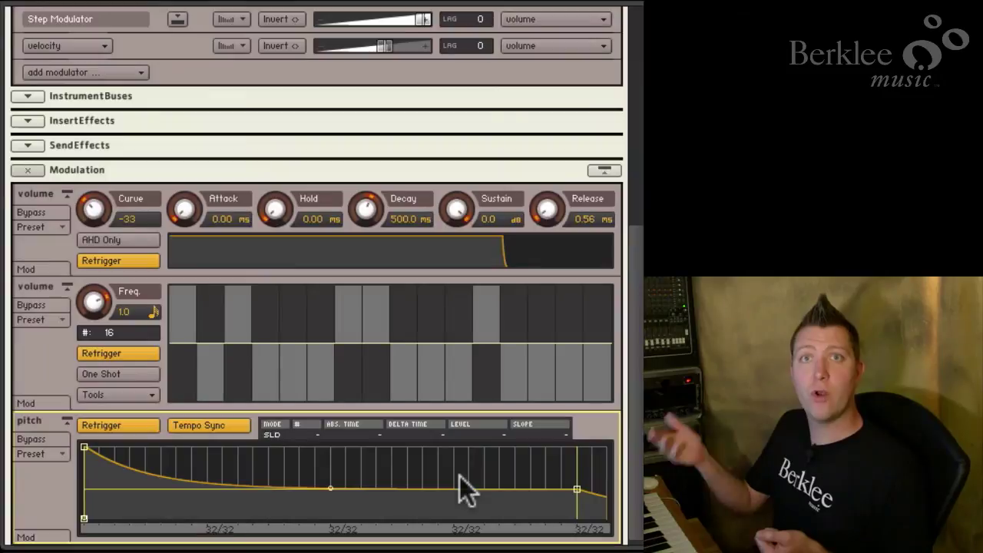
Insert a pitch envelope breakpoint at 1/8 with level 0.01 and, in FIX mode, place the sustain point at 1/1 with level 1.00.
double_click(176, 474)
drag(176, 475, 176, 527)
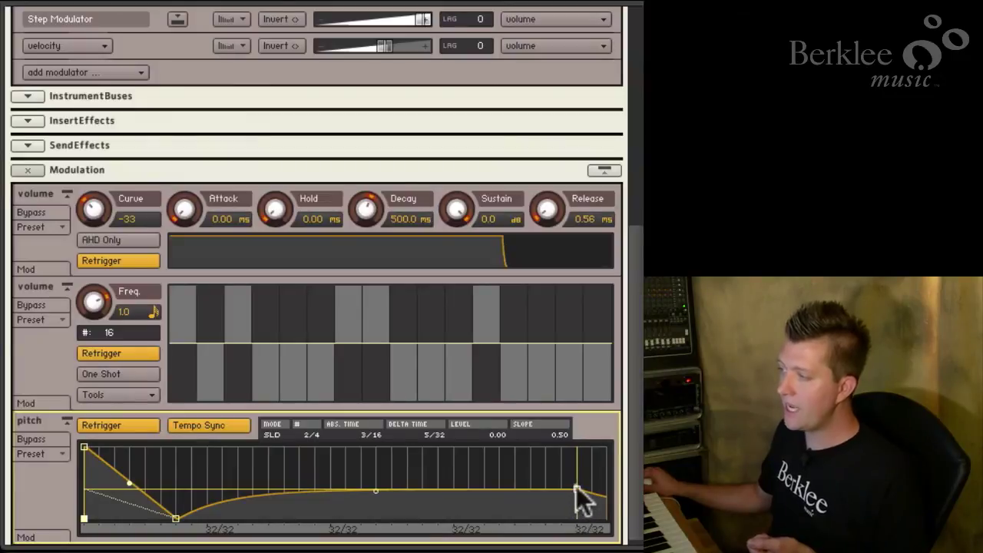
drag(577, 489, 578, 433)
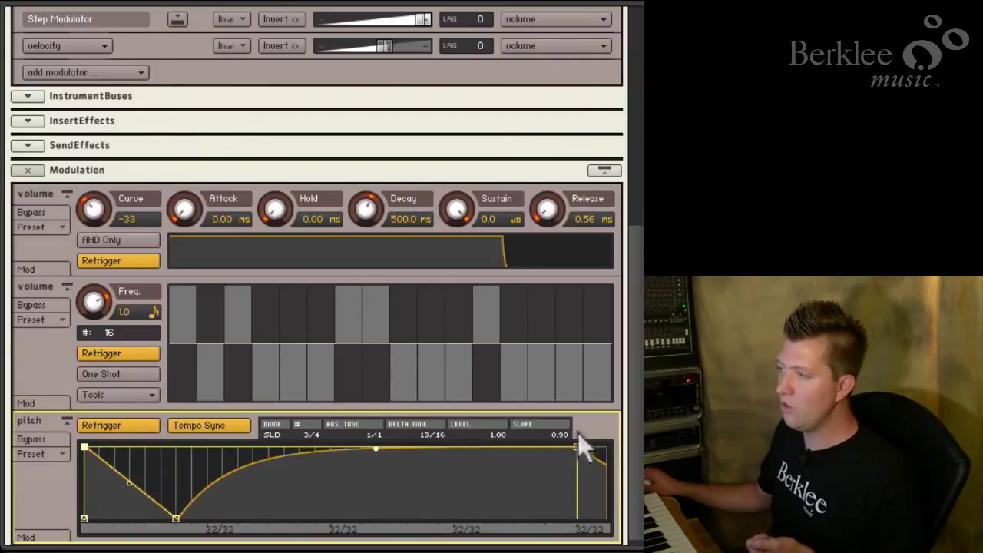
drag(175, 516, 215, 533)
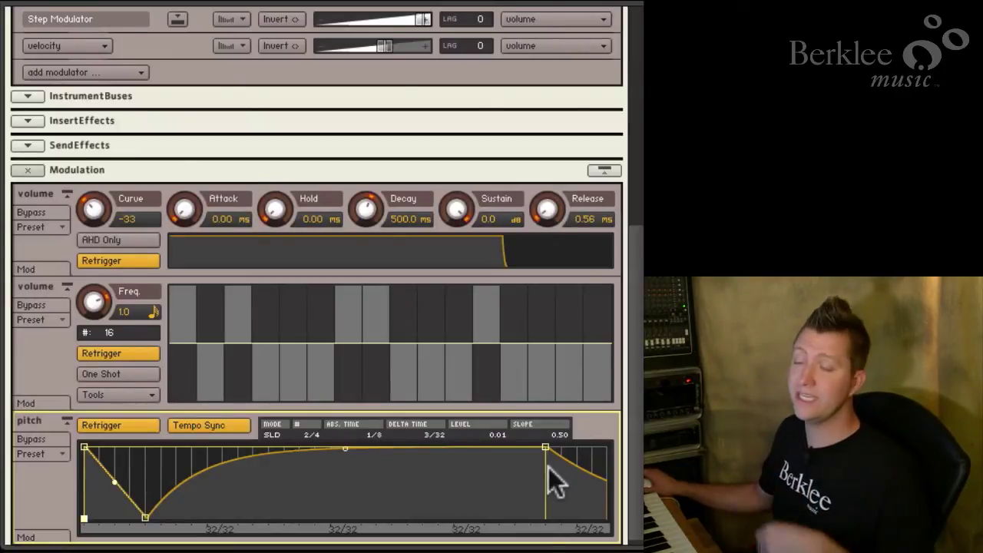
drag(544, 445, 578, 446)
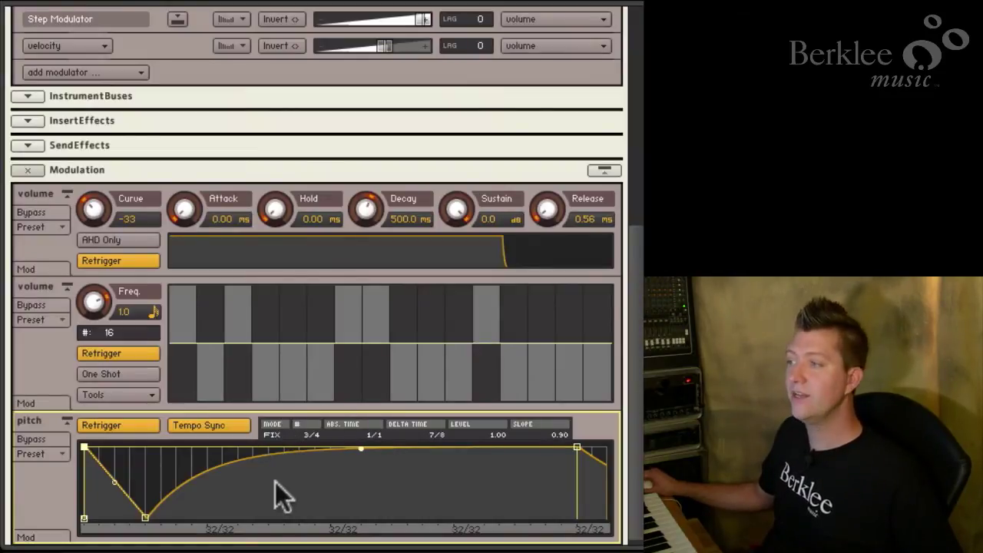
Bend the pitch envelope's rising segment into a gradually accelerating curve and move the low breakpoint to 3/32 with level 0.00.
drag(145, 518, 178, 521)
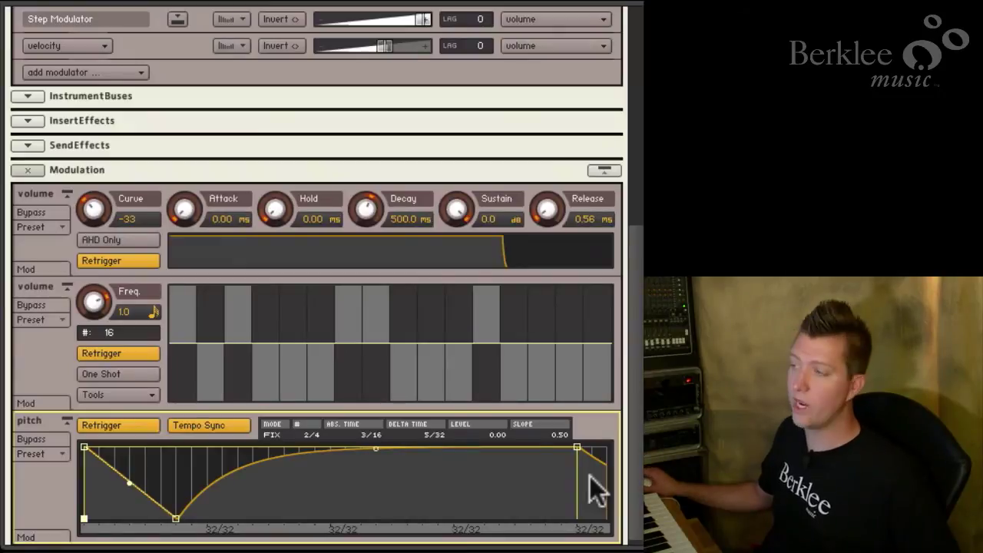
drag(372, 450, 388, 504)
drag(175, 519, 131, 520)
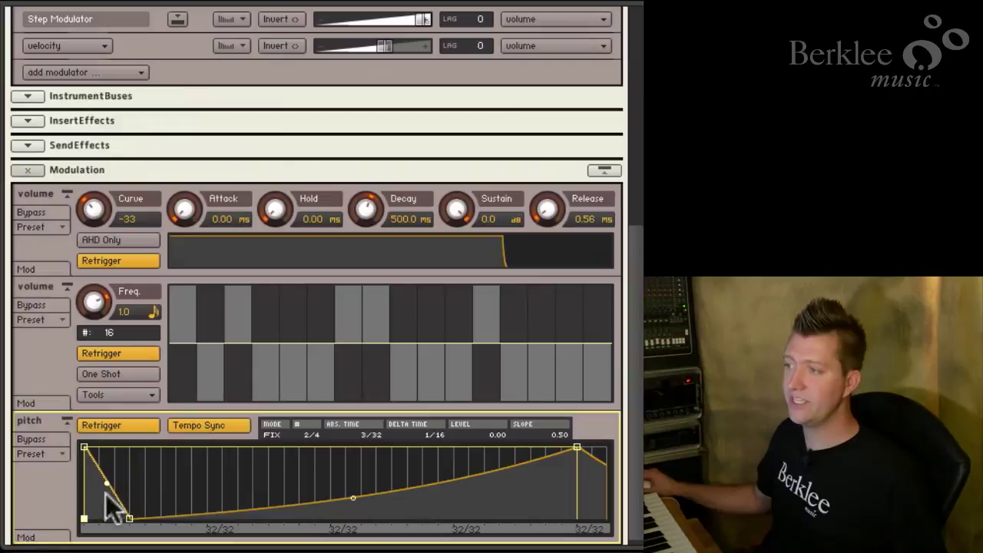
Assign the existing Envelope [-> pitch] to Tune a second time and set the added modulation's amount to the maximum.
scroll(62, 422, up, 5)
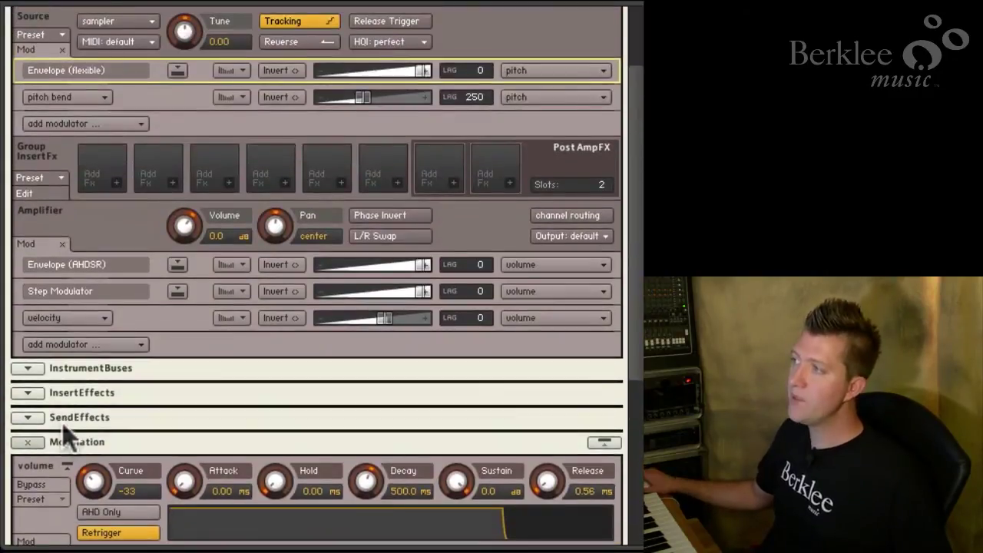
mouse_move(409, 70)
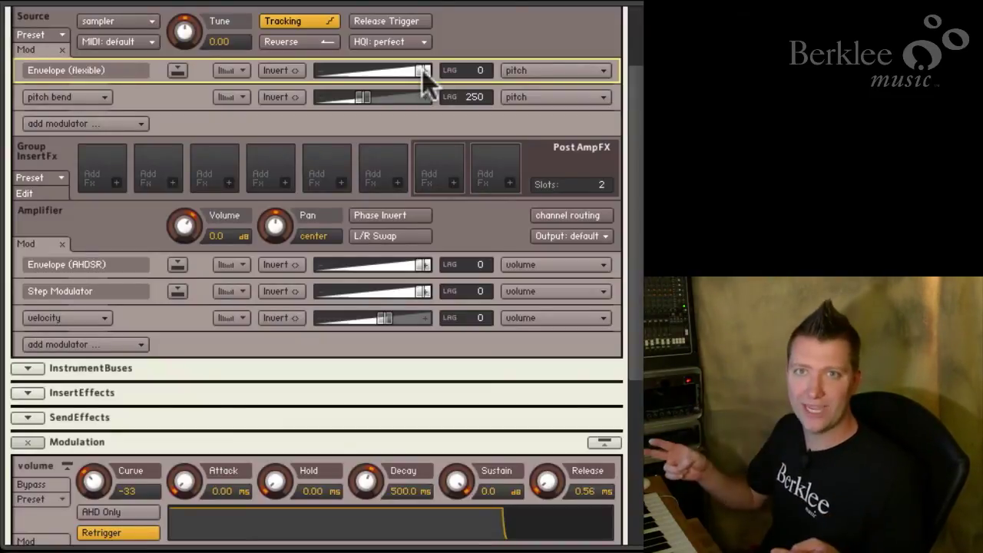
right_click(186, 32)
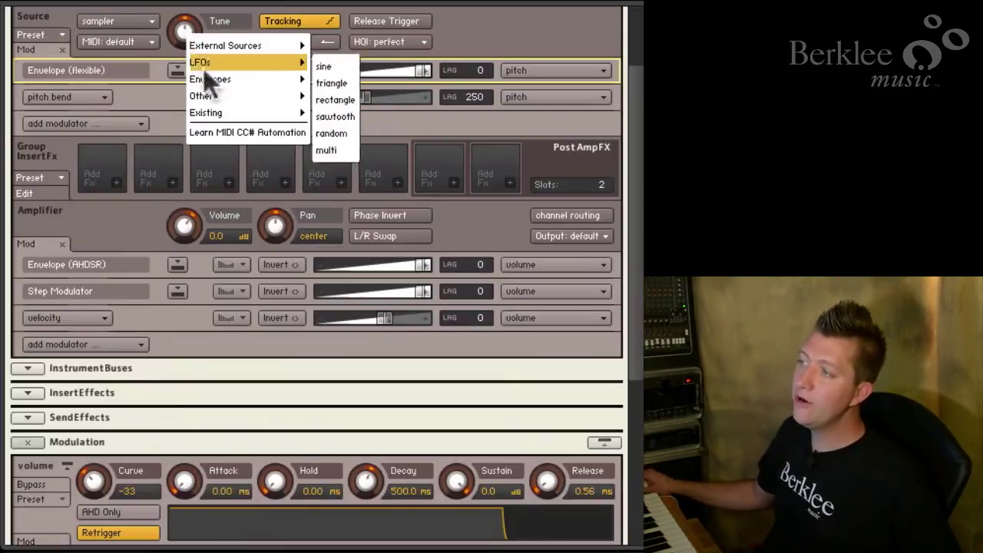
mouse_move(202, 110)
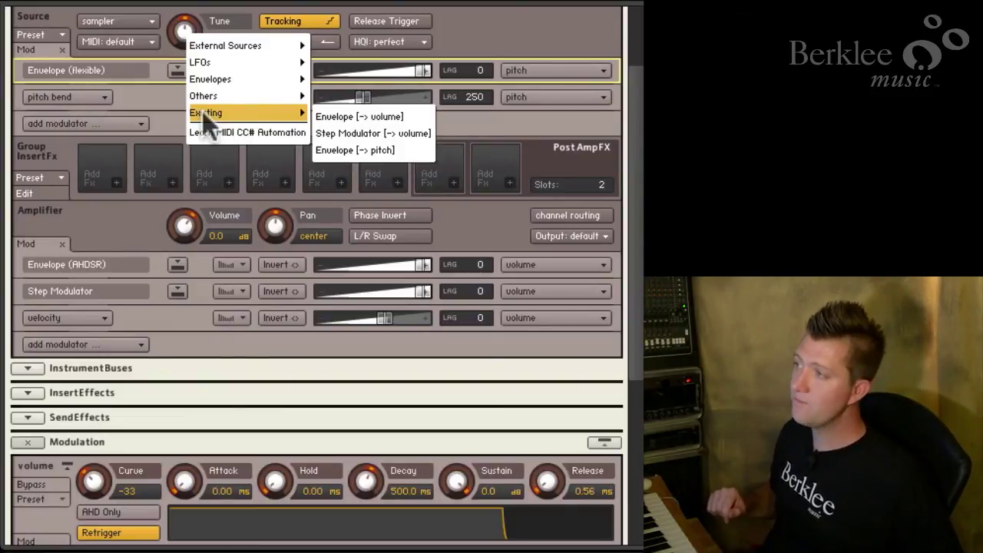
mouse_move(269, 114)
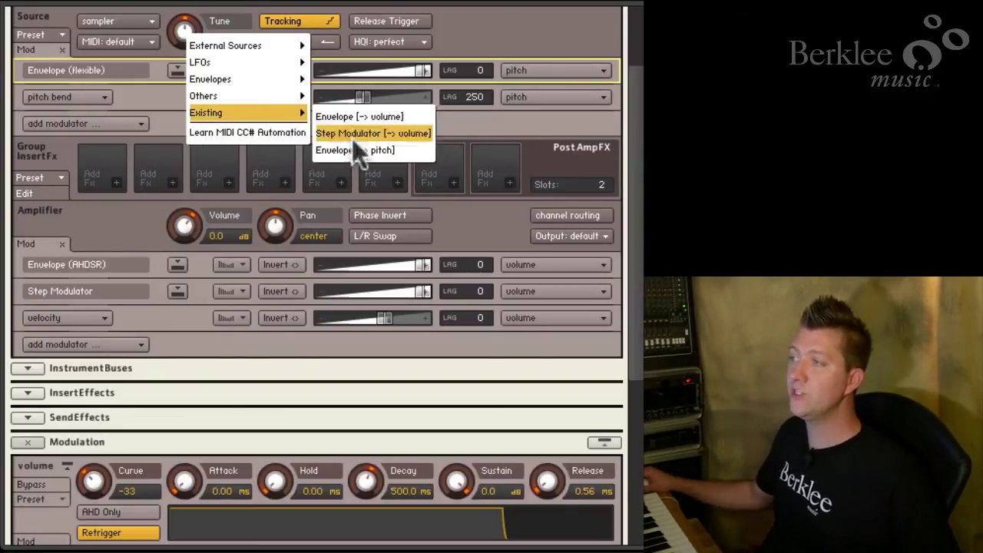
click(351, 149)
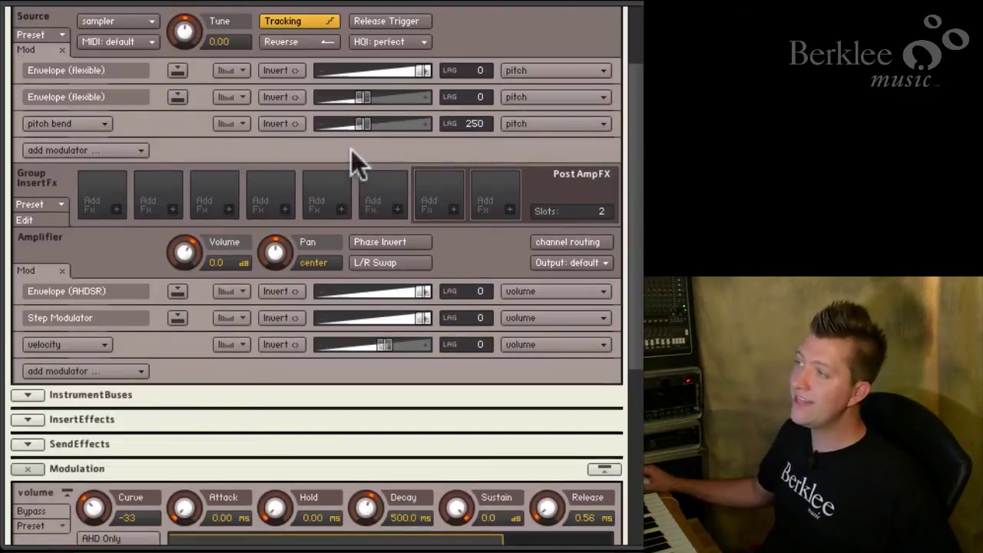
click(124, 99)
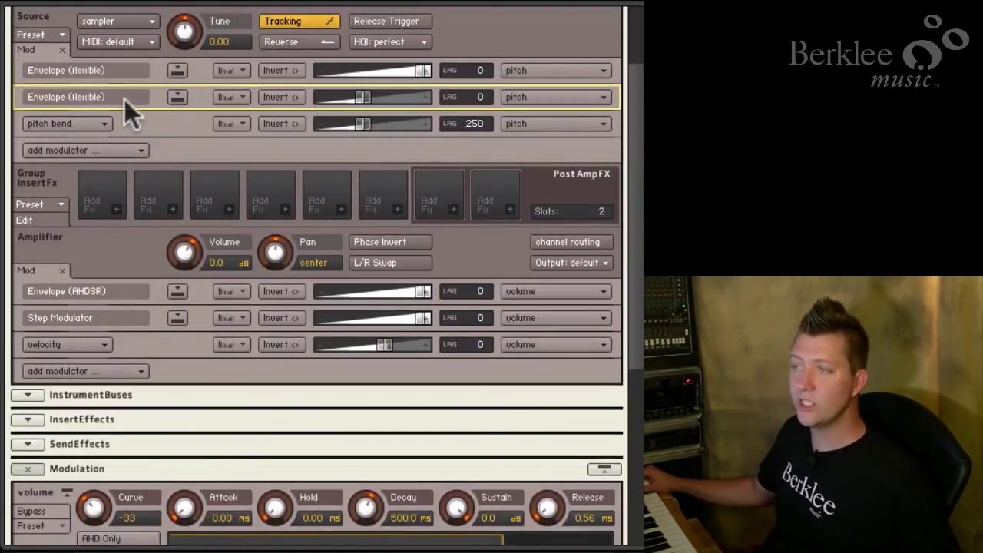
drag(364, 98, 545, 108)
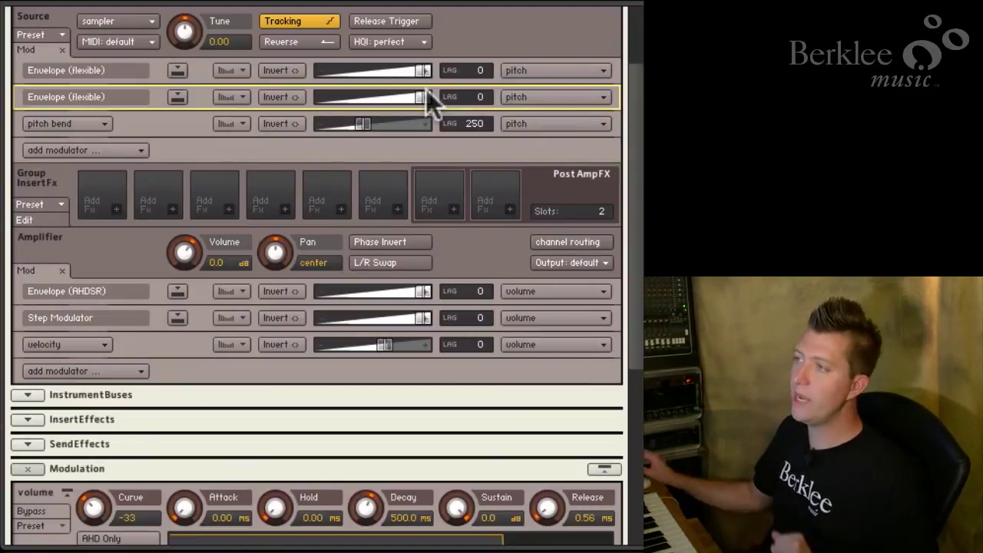
Load the user preset Beatportenvelope2 into the flexible pitch envelope.
click(178, 97)
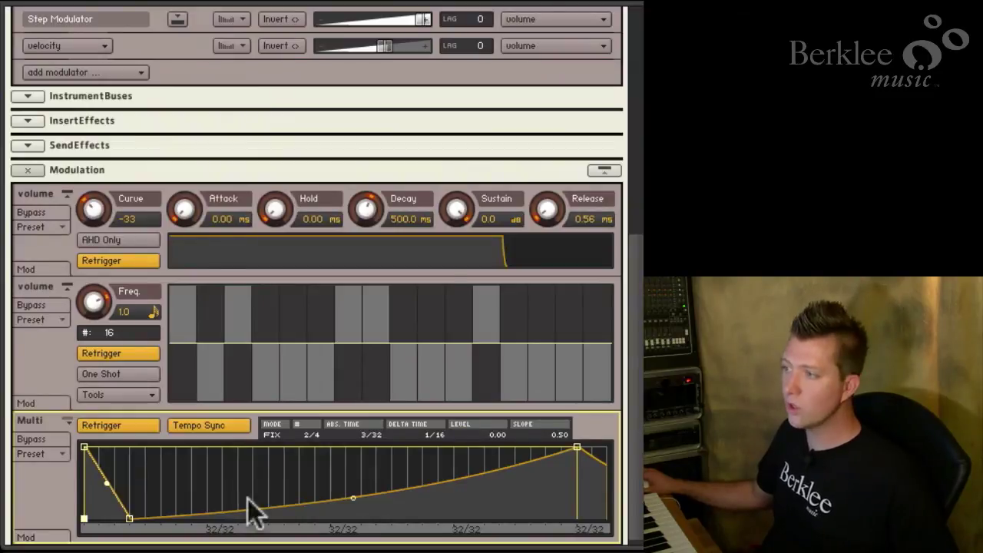
click(60, 454)
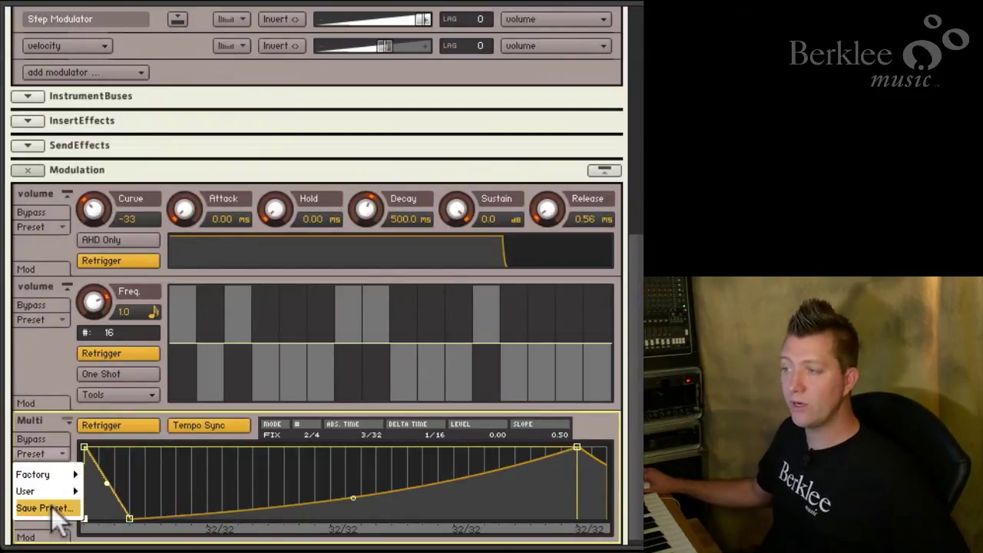
mouse_move(50, 492)
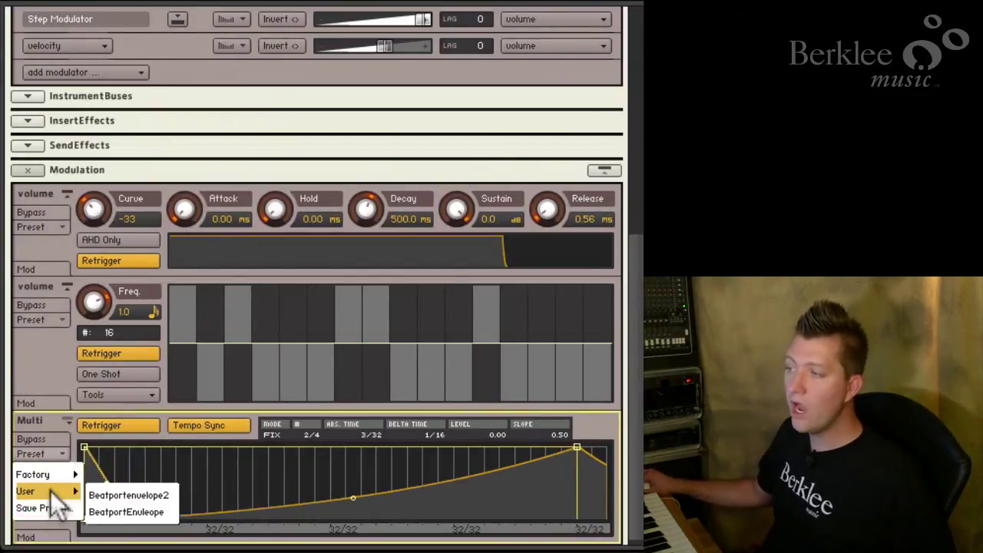
click(129, 494)
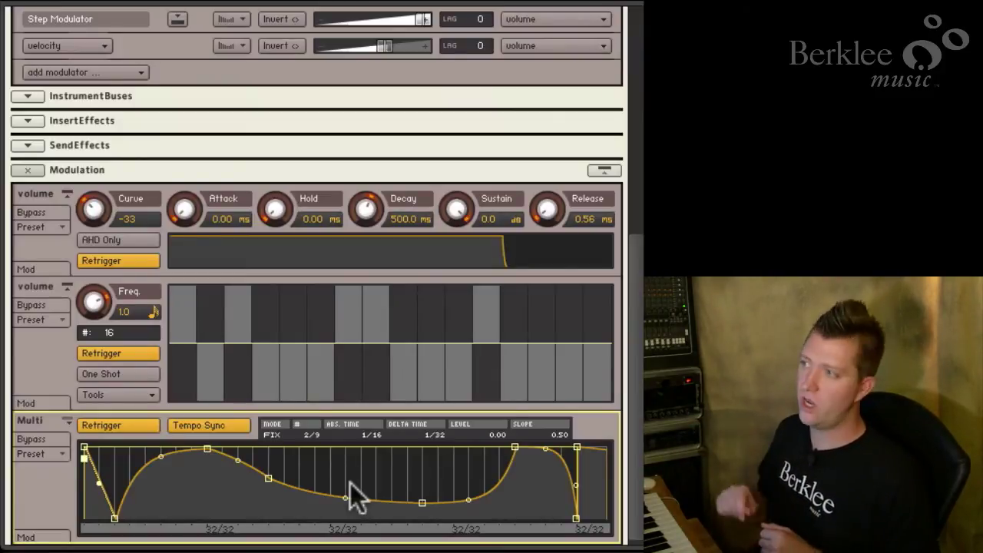
Open the Wave Editor and the Mapping Editor for the Buzzer instrument.
scroll(349, 480, up, 5)
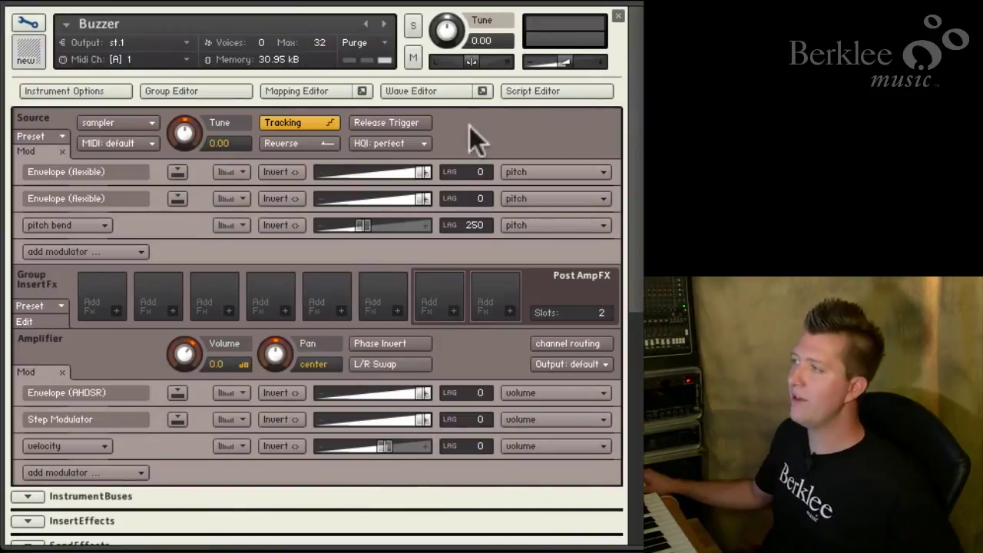
click(437, 86)
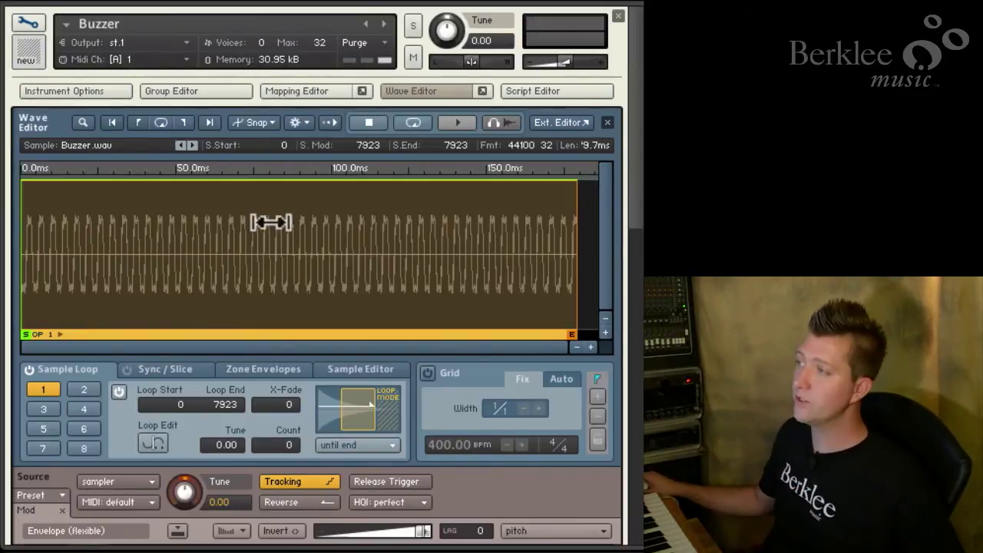
click(317, 89)
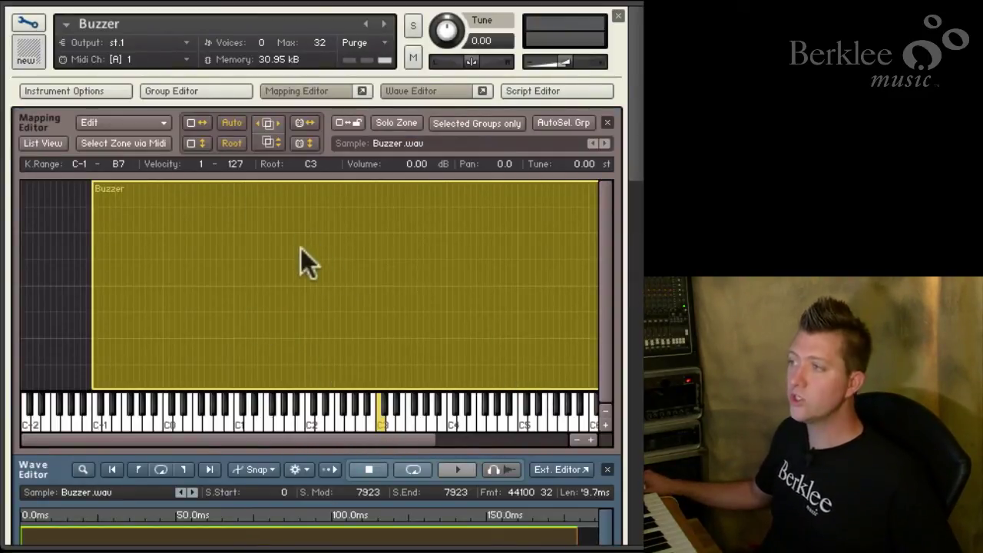
Replace the Buzzer zone's sample with BN-TALK 205.aif from the 2 LAUGHS folder.
right_click(222, 218)
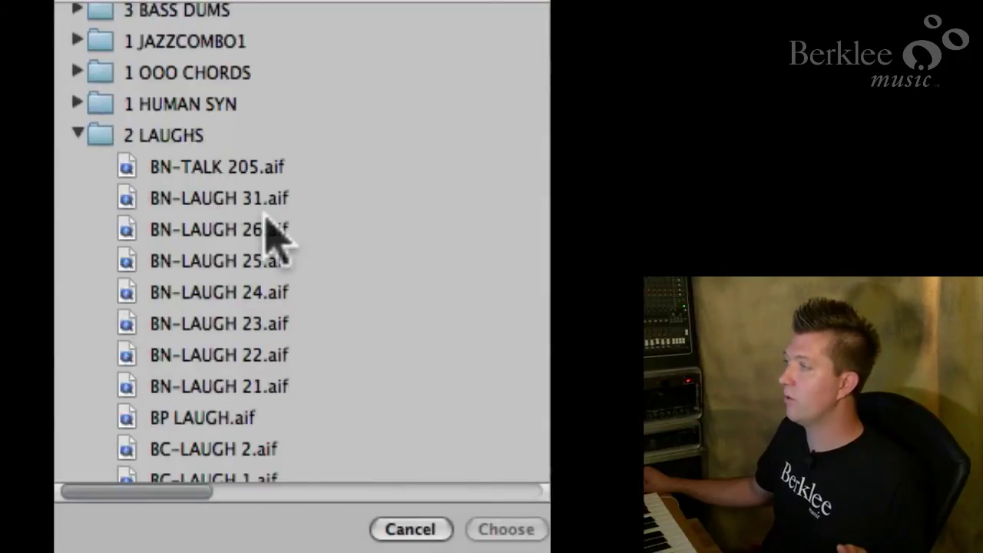
scroll(275, 238, down, 3)
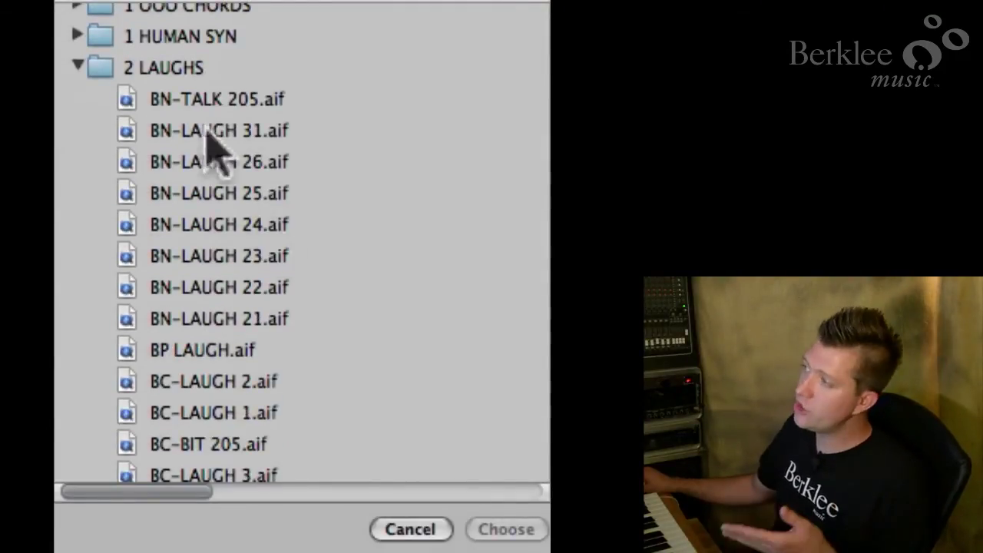
click(191, 110)
scroll(270, 438, down, 5)
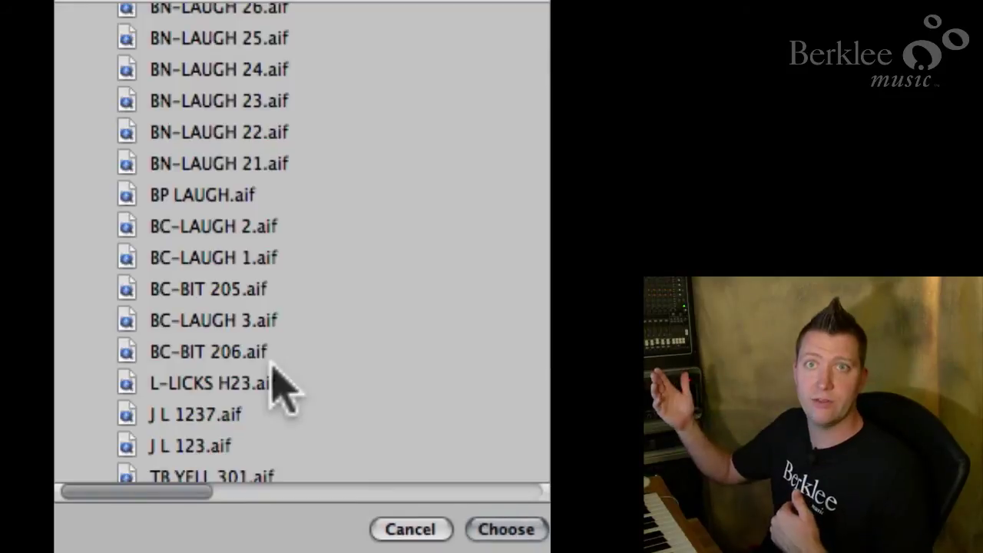
scroll(278, 380, up, 5)
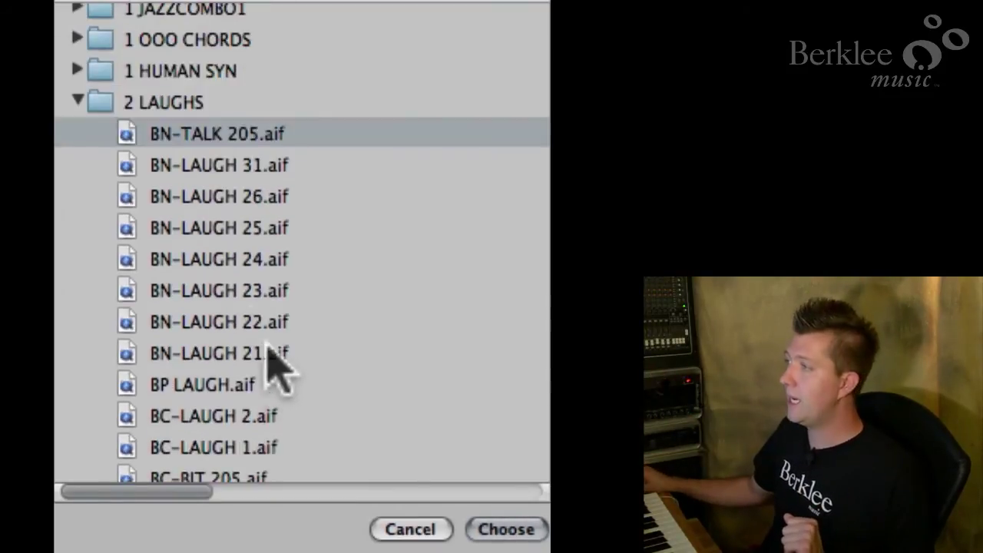
click(507, 532)
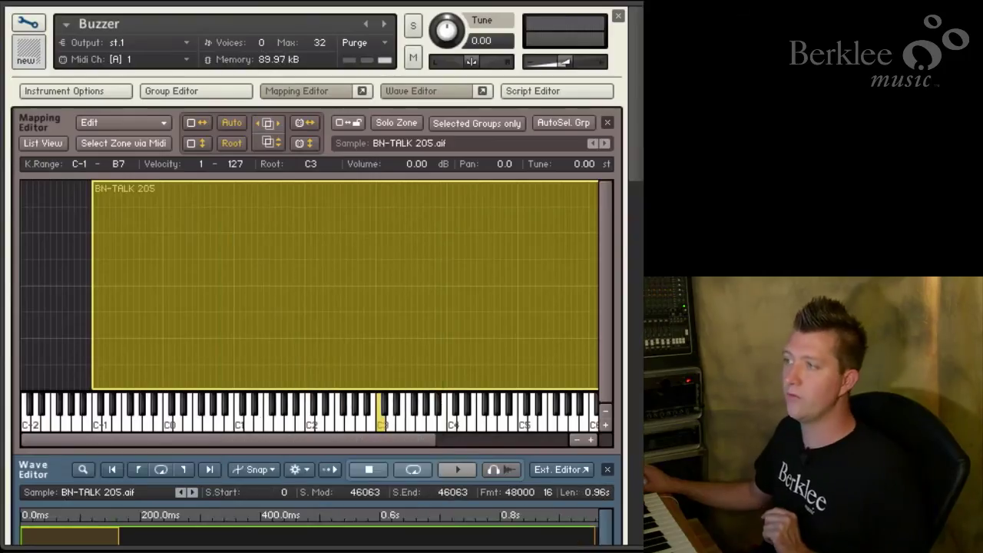
Move and resize Loop 1 on BN-TALK 205.aif so it runs from 24332 to 35257, from the loudest burst through the following one.
scroll(472, 373, down, 5)
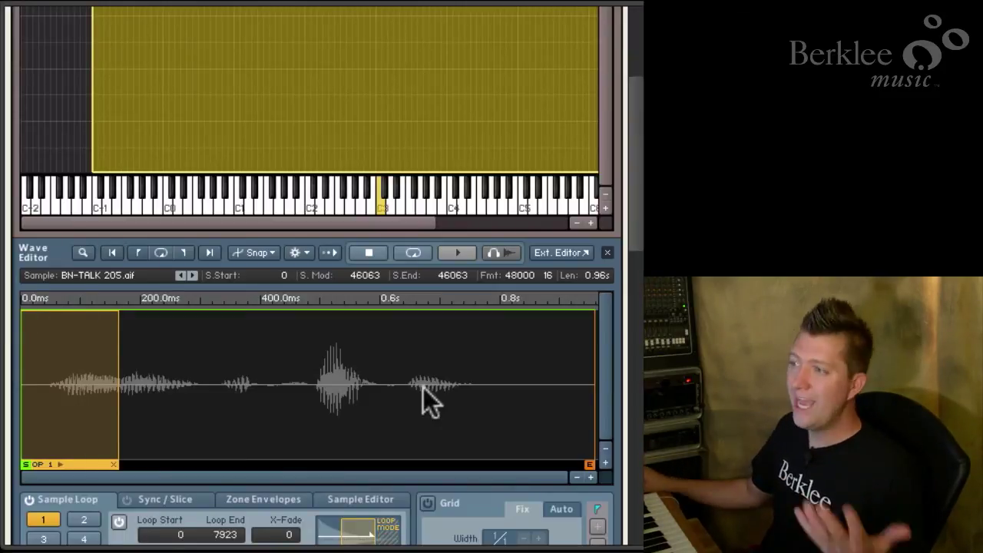
drag(71, 377, 324, 377)
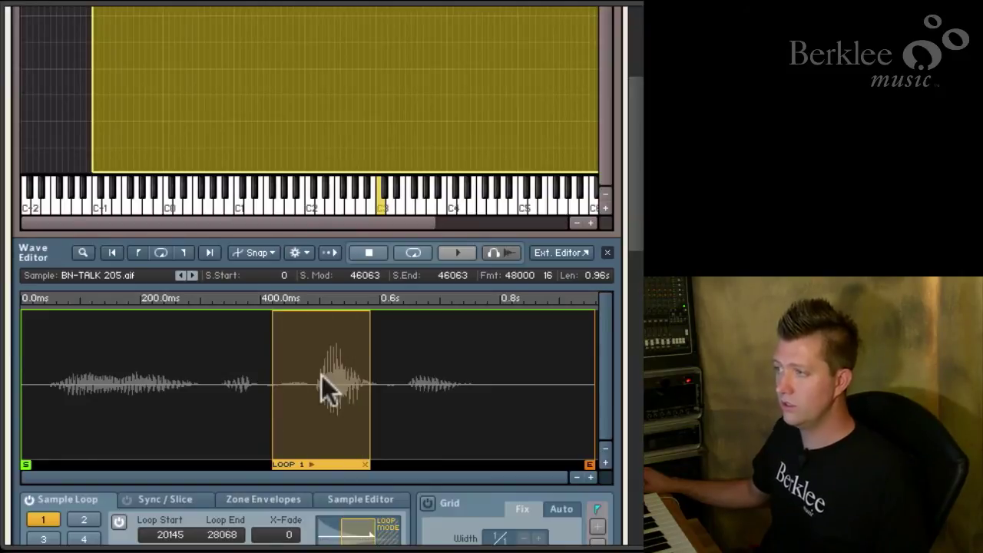
drag(322, 377, 289, 377)
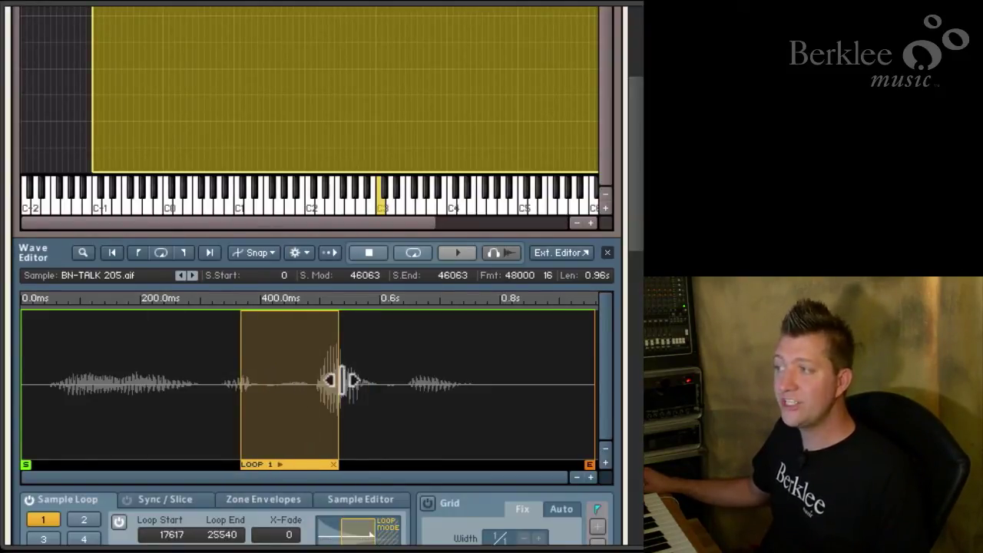
mouse_move(338, 380)
mouse_down()
mouse_move(258, 384)
mouse_move(330, 380)
mouse_up()
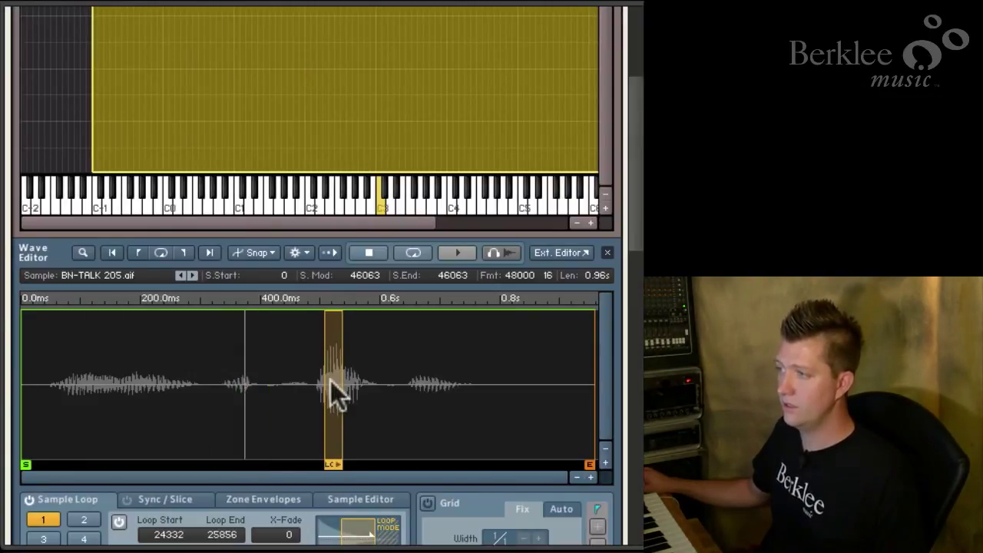
drag(343, 381, 423, 380)
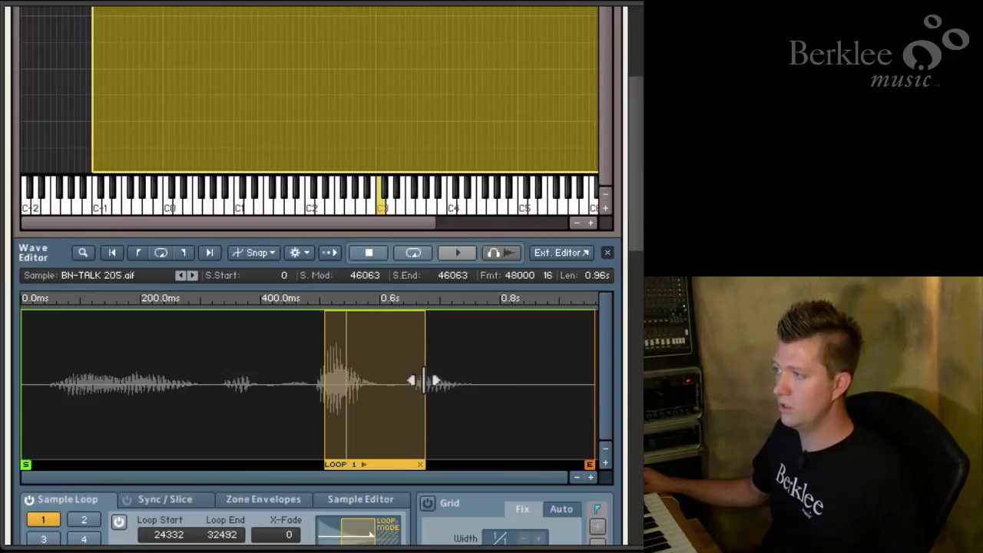
drag(424, 380, 458, 378)
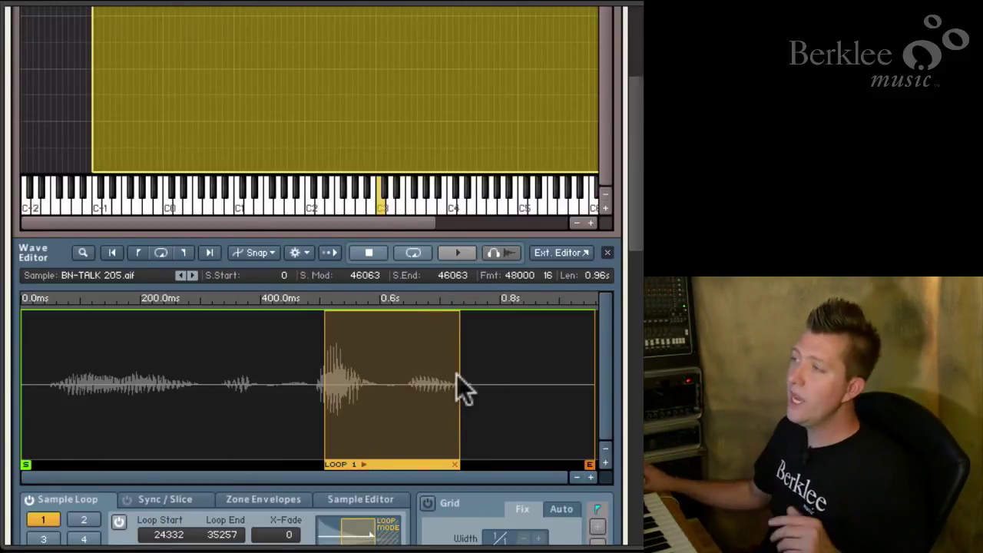
Step the zone forward through the folder's samples to C-LAUGH 1001.aif and move the loop onto its loud burst, 12177 to 23102.
scroll(196, 158, up, 3)
scroll(276, 158, down, 1)
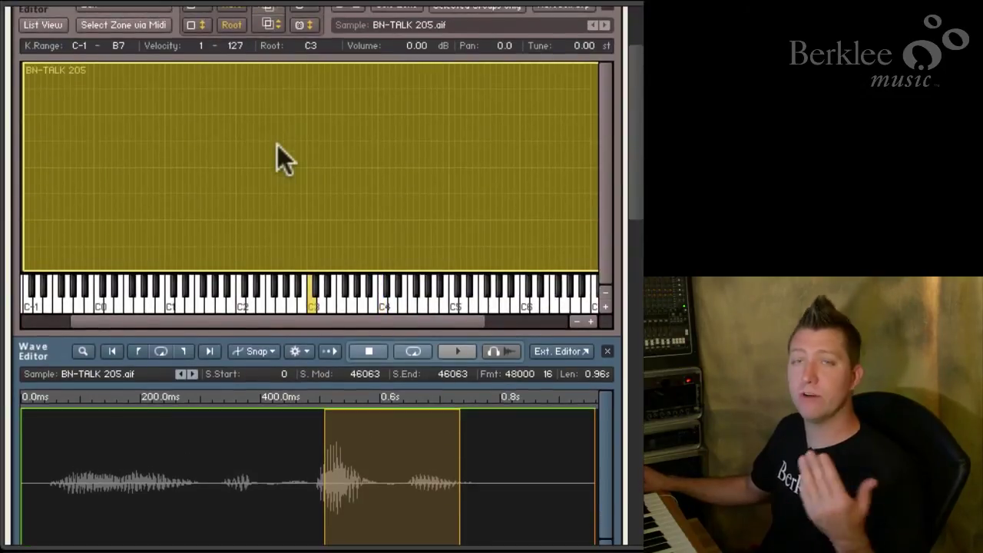
scroll(298, 314, down, 3)
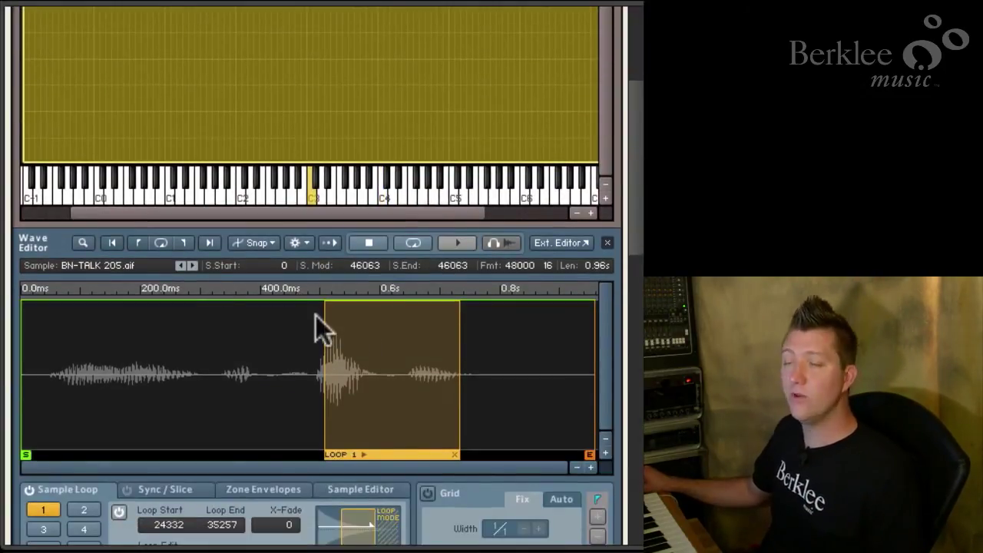
click(193, 266)
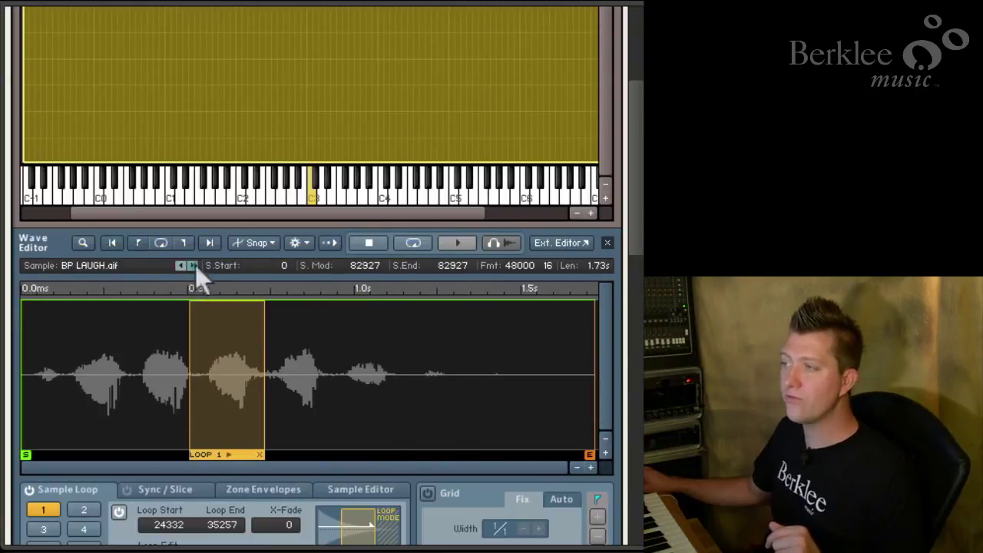
click(193, 266)
click(193, 266)
drag(147, 395, 92, 388)
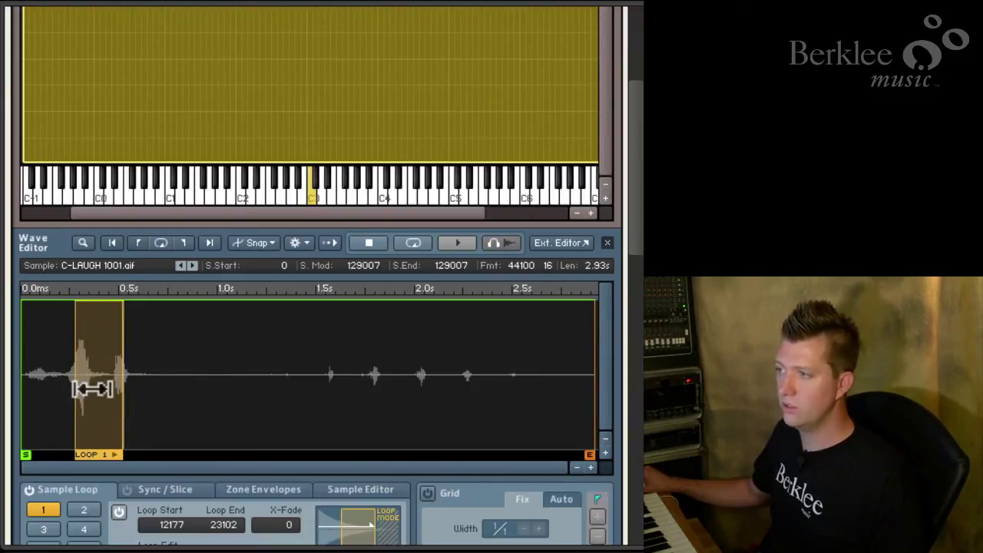
Try the neighbouring laugh samples, stepping back to C-LAUGH 0701.aif, and shorten the loop around its third burst to 23627–27453.
click(193, 266)
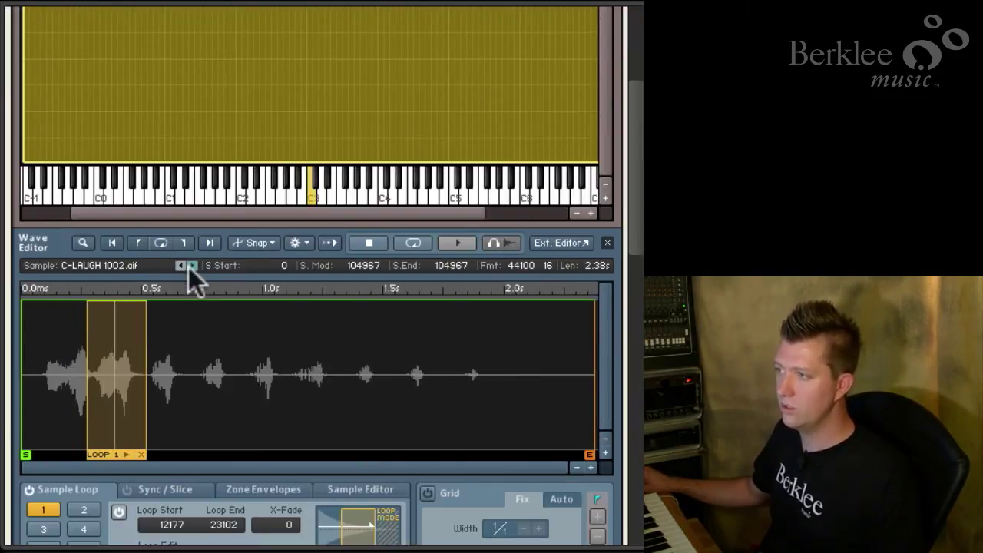
click(180, 266)
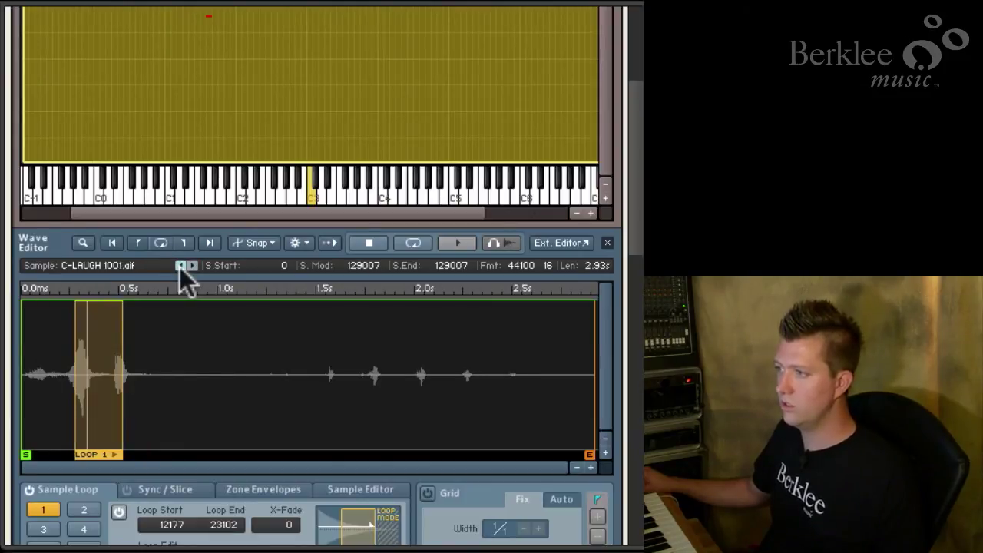
click(179, 266)
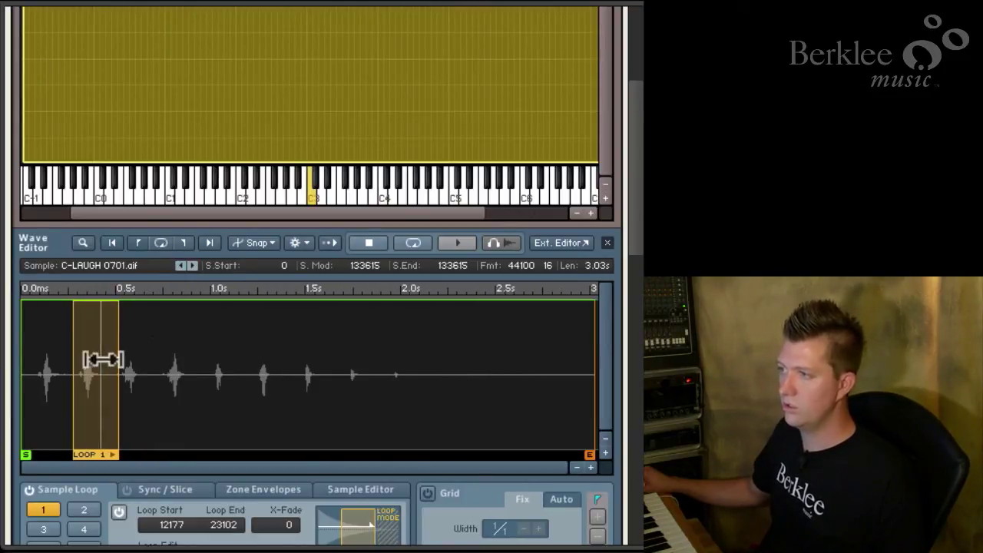
mouse_move(121, 361)
mouse_down()
mouse_move(88, 369)
mouse_move(130, 373)
mouse_up()
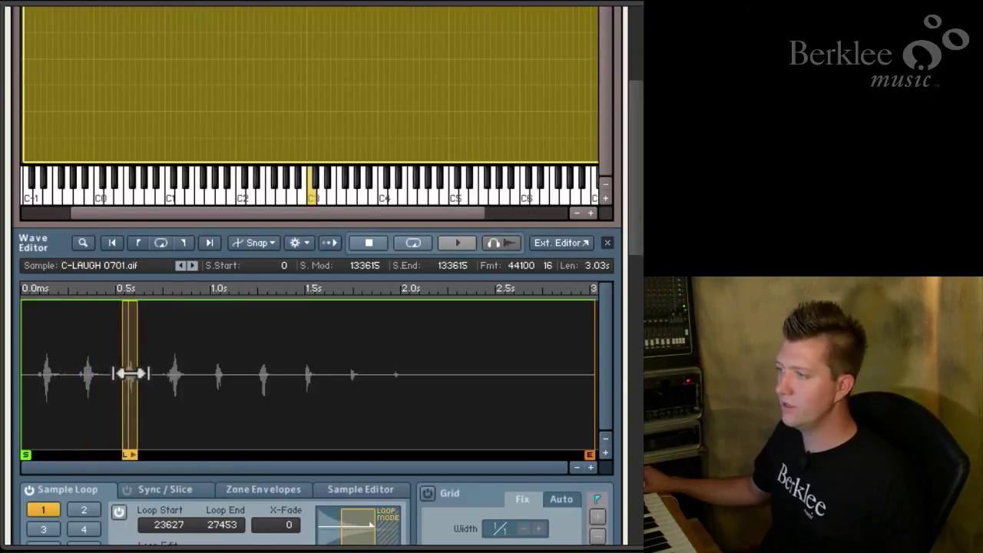
Switch the zone to C-LAUGH 1001.aif, set the sample start to 10166 and move the short loop to 22522–26348.
click(192, 263)
drag(136, 358, 114, 358)
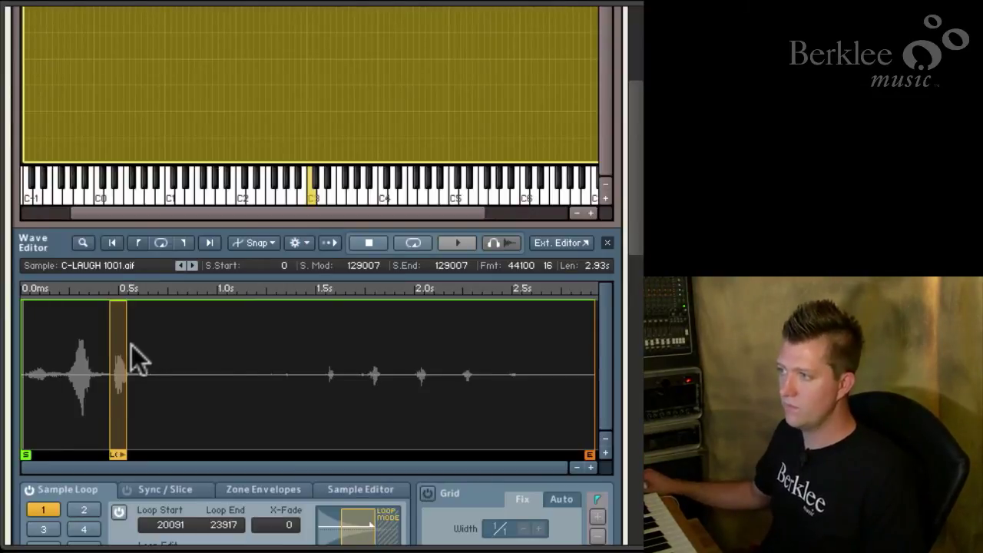
drag(119, 369, 85, 372)
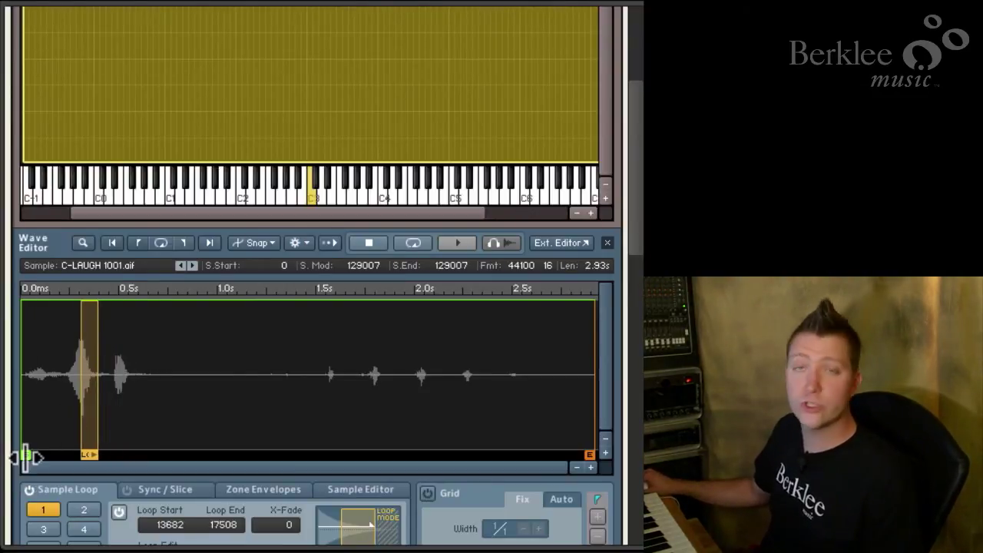
drag(26, 454, 70, 449)
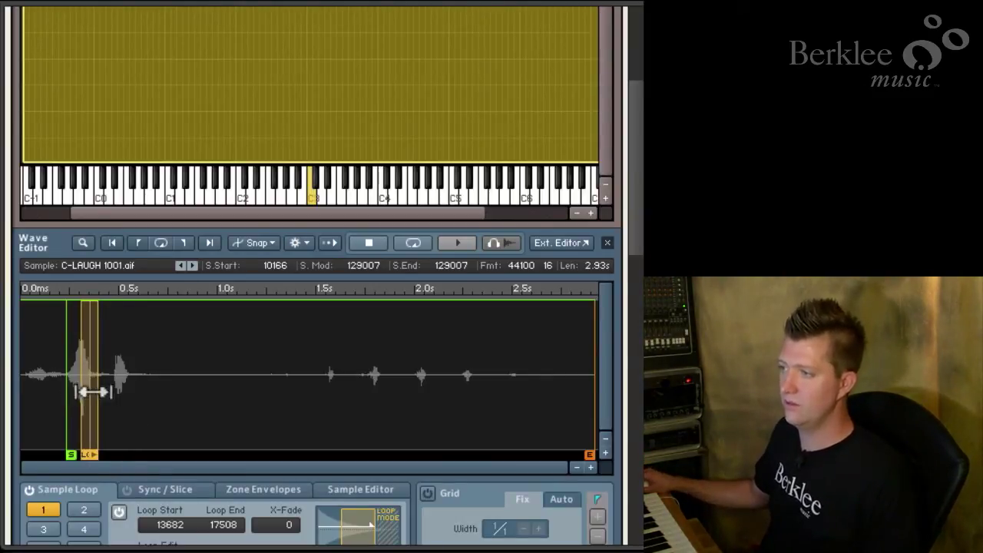
drag(90, 391, 128, 391)
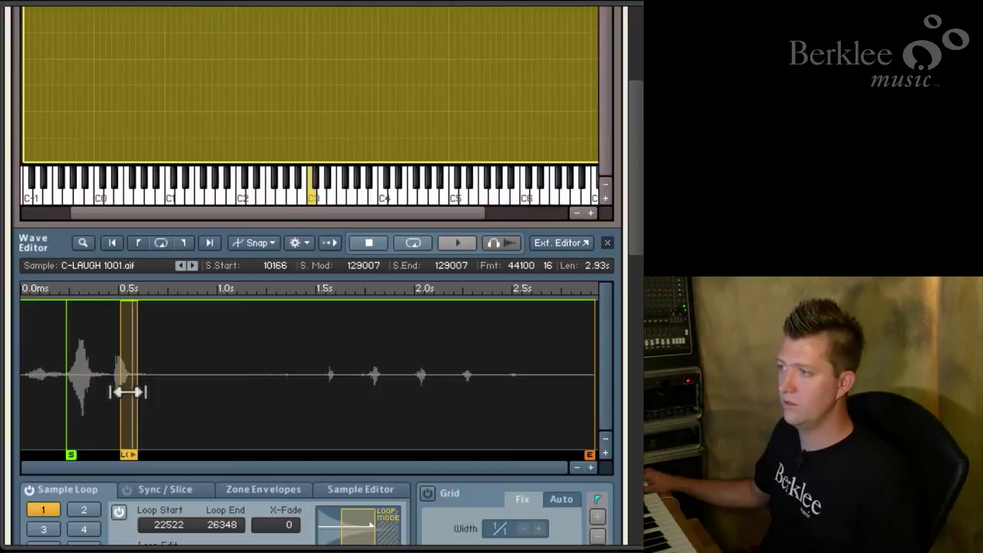
Step the zone forward to C-LAUGH 1201.aif and extend the loop end to 71264 so it spans several bursts.
click(193, 266)
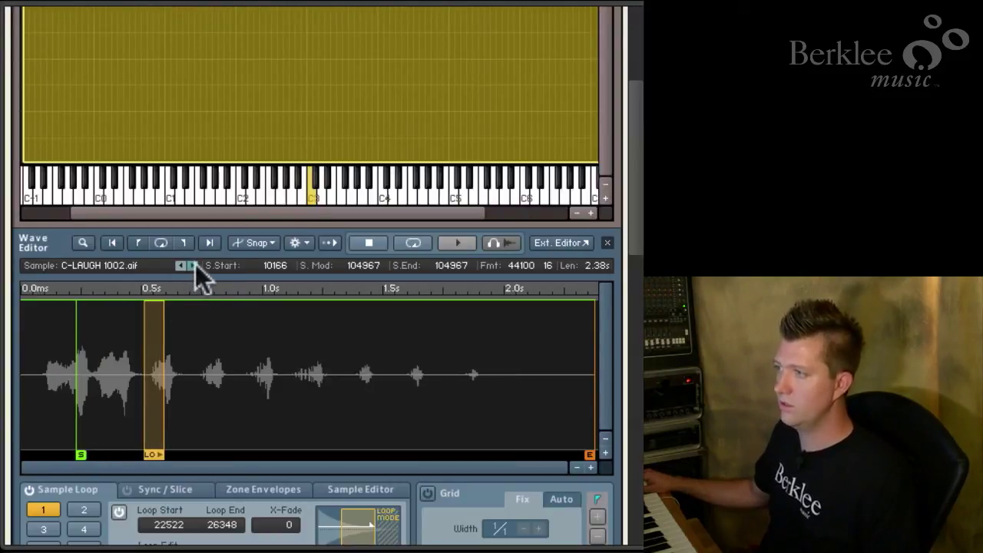
click(194, 266)
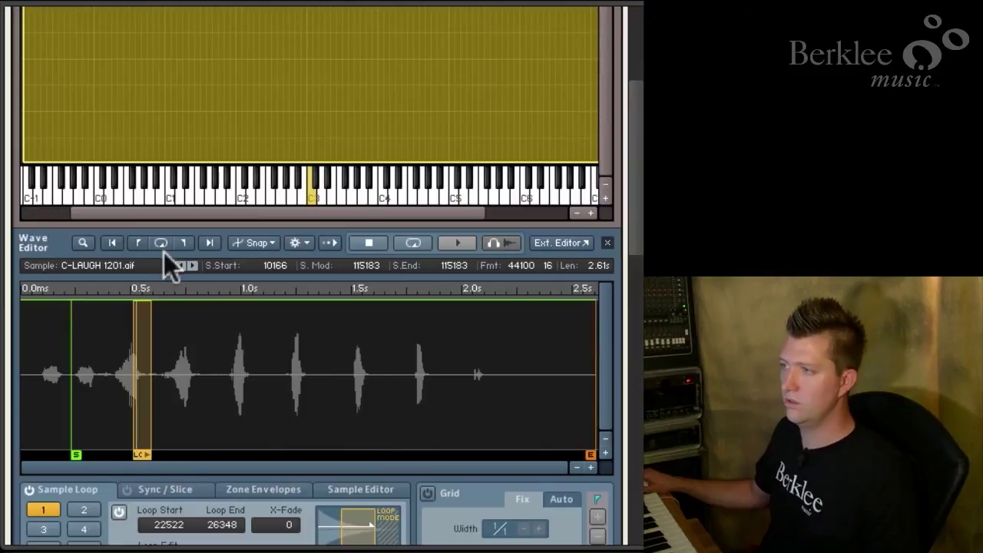
drag(149, 355, 374, 365)
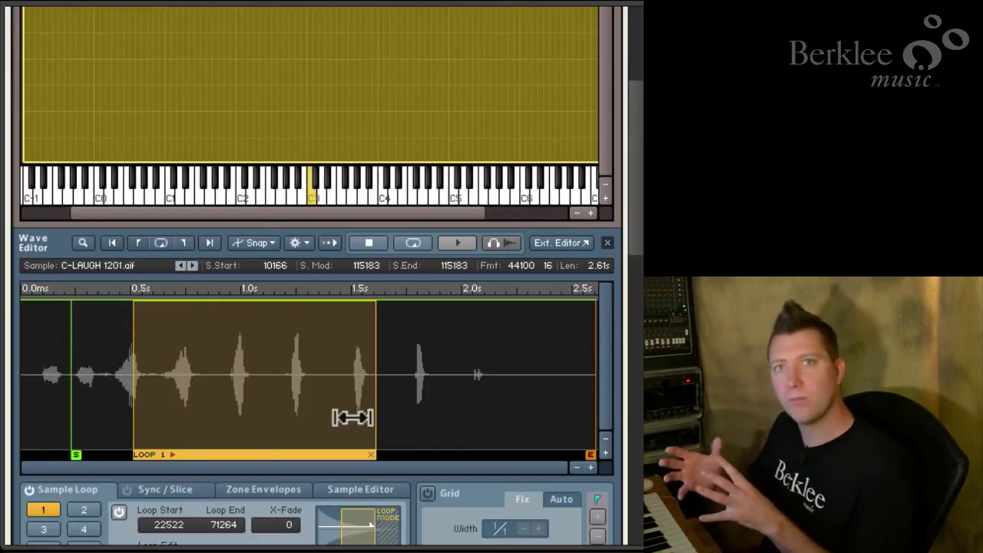
scroll(351, 415, down, 12)
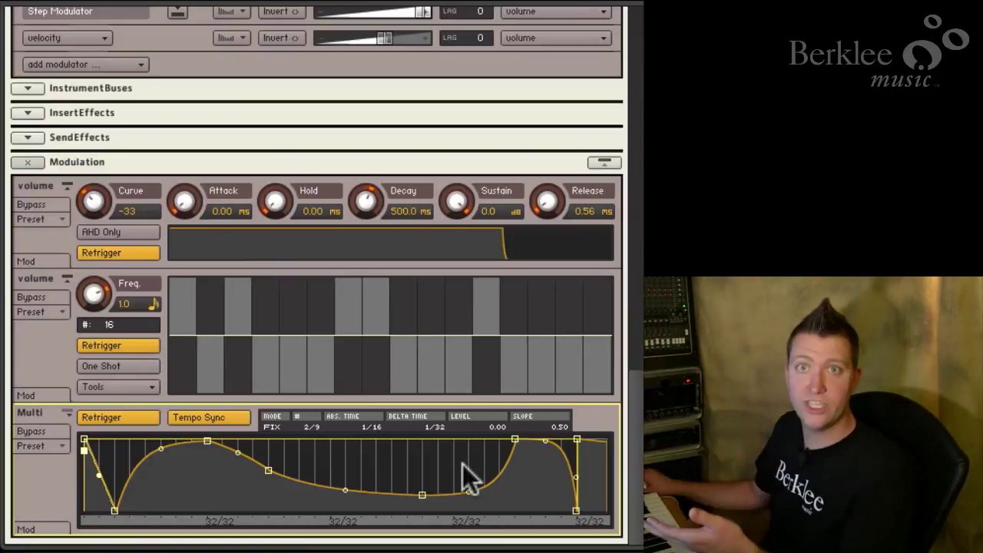
scroll(463, 465, up, 10)
scroll(464, 467, up, 10)
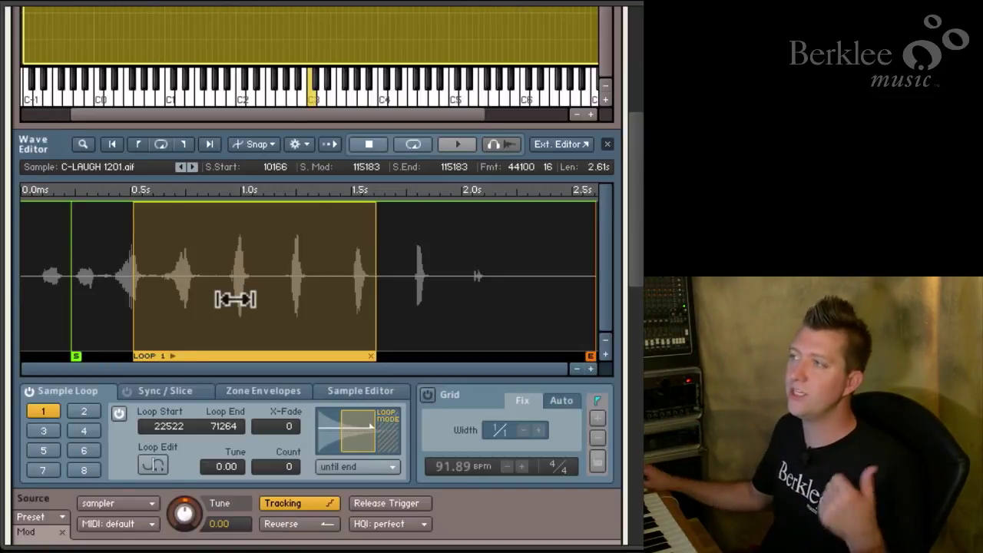
scroll(240, 307, up, 5)
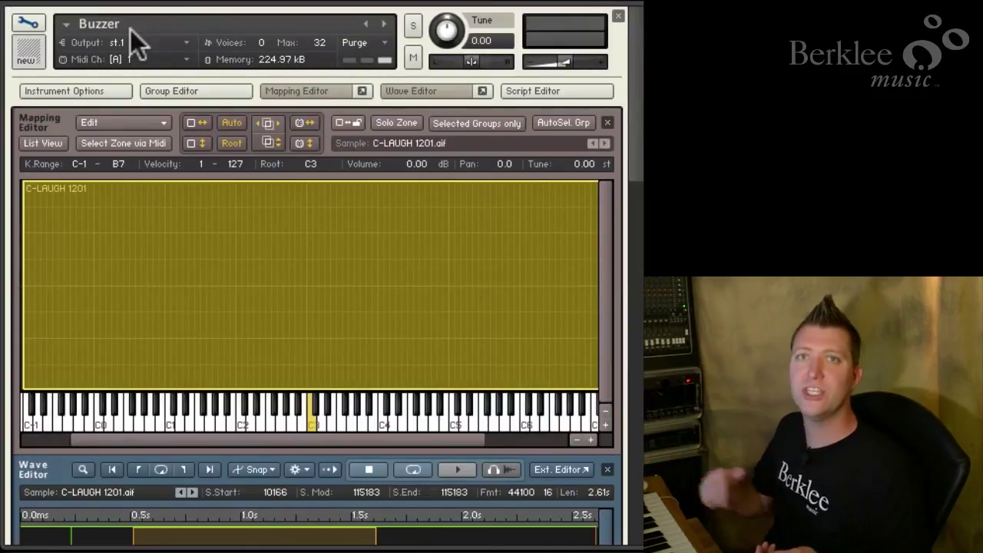